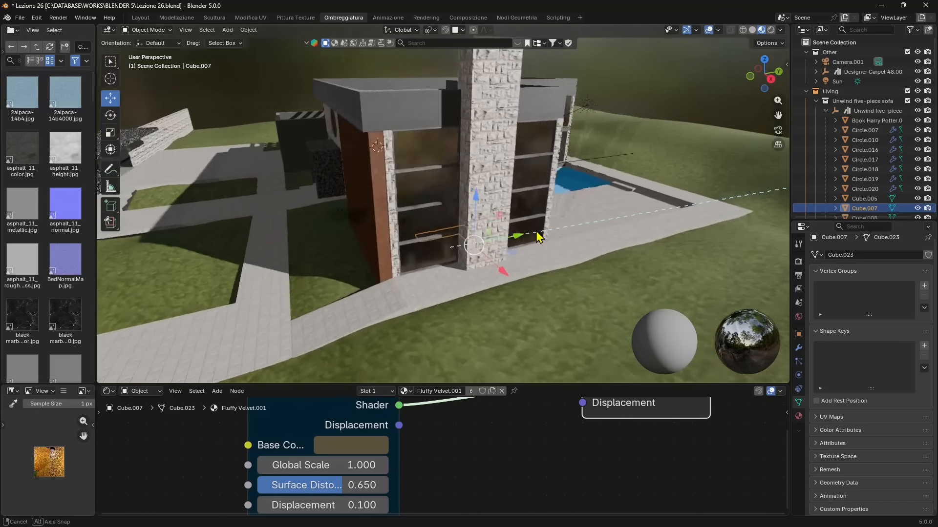
Examine the exterior of the house, including the stone column, the glazed front and the surrounding terrain.
{"action": "middle_click_drag", "start_coordinate": [513, 226], "coordinate": [579, 218]}
{"action": "scroll", "coordinate": [487, 274], "scroll_direction": "up", "scroll_amount": 10}
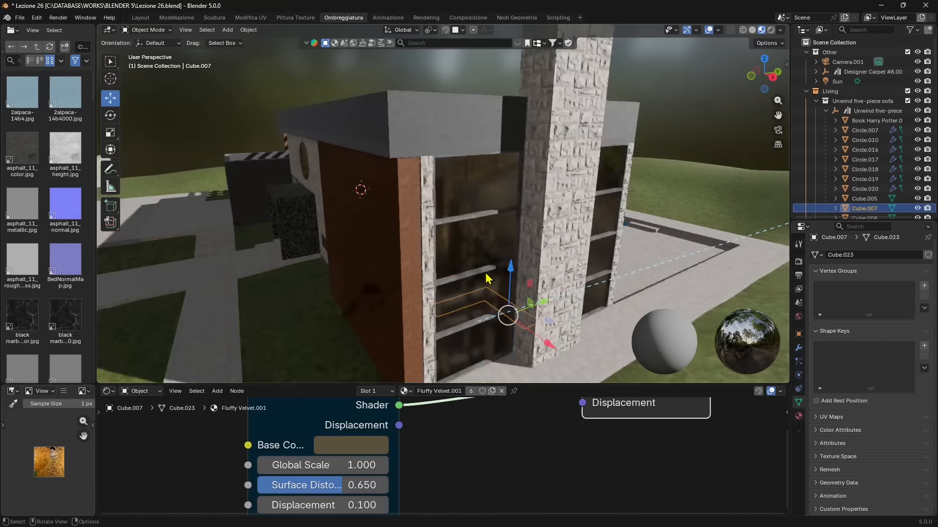
{"action": "scroll", "coordinate": [476, 308], "scroll_direction": "down", "scroll_amount": 10}
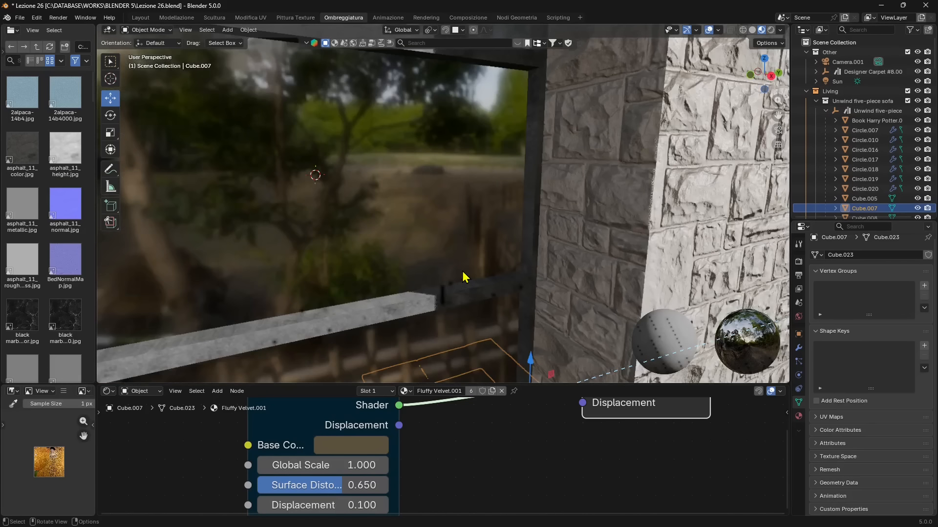
{"action": "scroll", "coordinate": [478, 266], "scroll_direction": "down", "scroll_amount": 5}
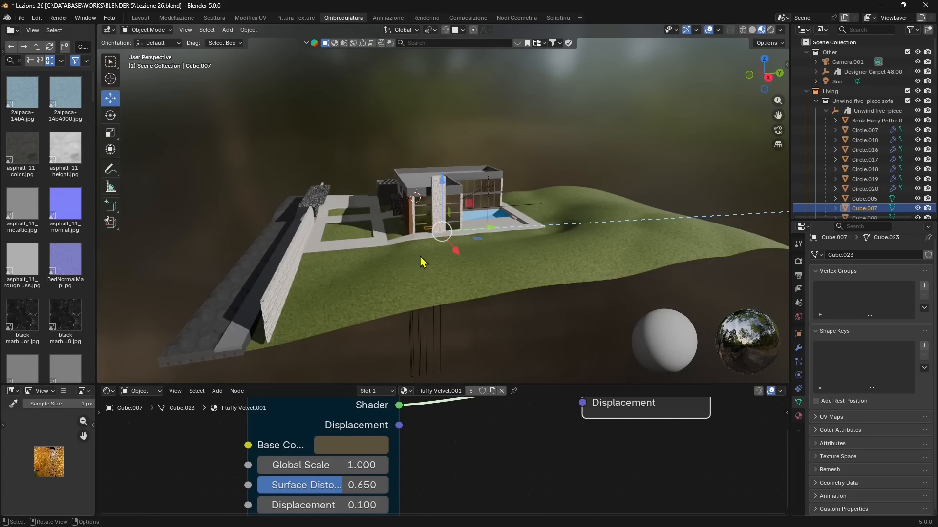
{"action": "scroll", "coordinate": [476, 200], "scroll_direction": "up", "scroll_amount": 5}
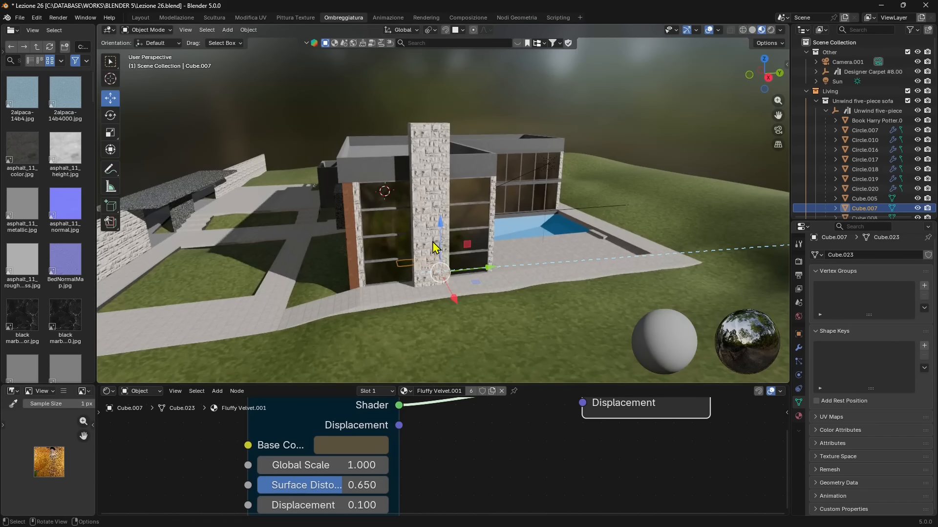
{"action": "middle_click_drag", "start_coordinate": [436, 248], "coordinate": [488, 244]}
{"action": "scroll", "coordinate": [435, 218], "scroll_direction": "up", "scroll_amount": 10}
{"action": "middle_click_drag", "start_coordinate": [421, 274], "coordinate": [586, 234]}
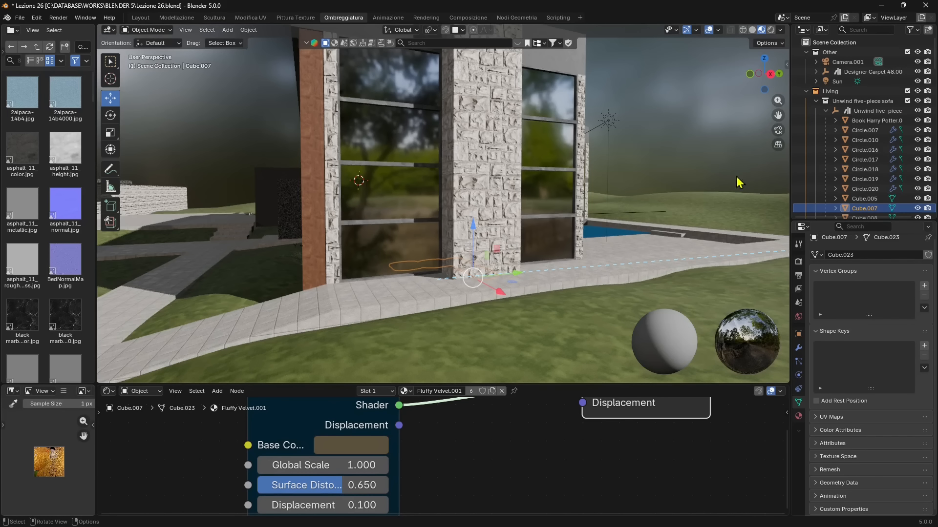
{"action": "mouse_move", "coordinate": [405, 225]}
{"action": "middle_mouse_down"}
{"action": "mouse_move", "coordinate": [300, 233]}
{"action": "mouse_move", "coordinate": [168, 207]}
{"action": "mouse_move", "coordinate": [390, 215]}
{"action": "middle_mouse_up"}
{"action": "middle_click_drag", "start_coordinate": [559, 129], "coordinate": [508, 217]}
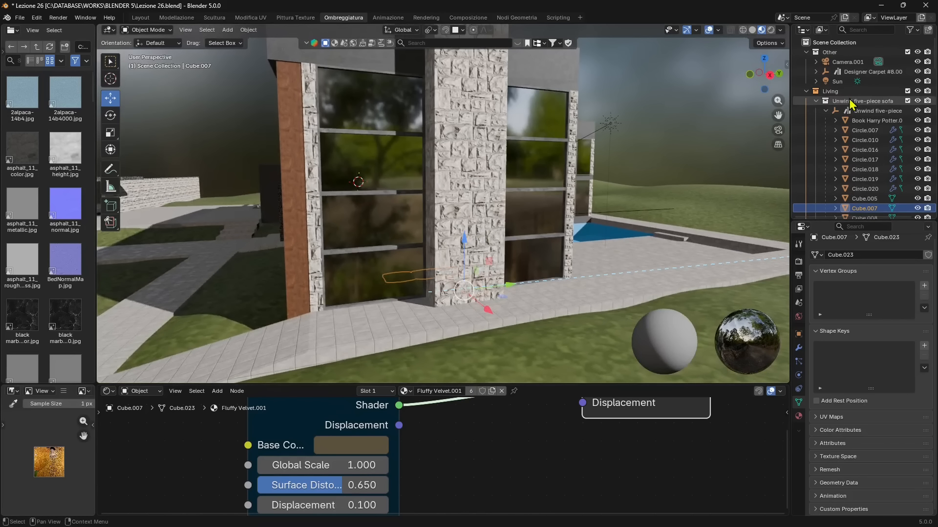
Select the Sun light to show its light settings and view its position beside the house.
{"action": "left_click", "coordinate": [838, 82]}
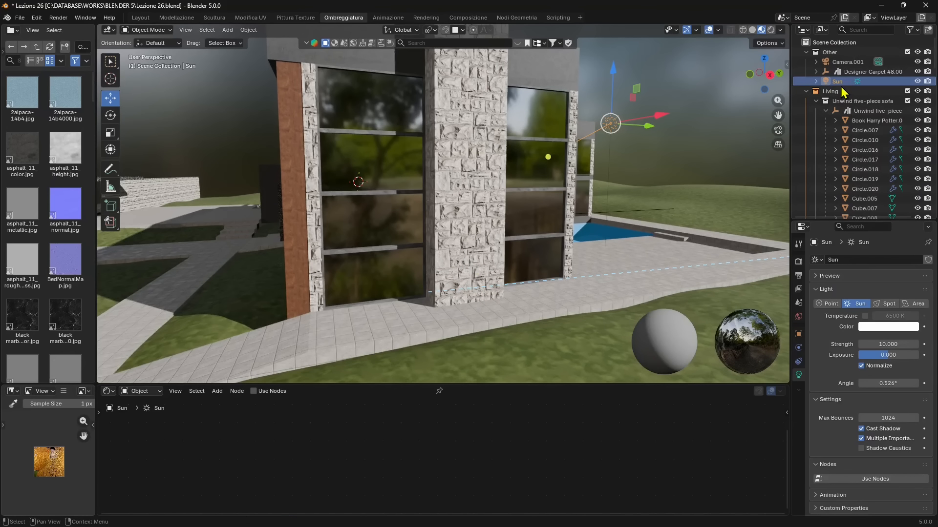
{"action": "middle_click_drag", "start_coordinate": [547, 181], "coordinate": [525, 197]}
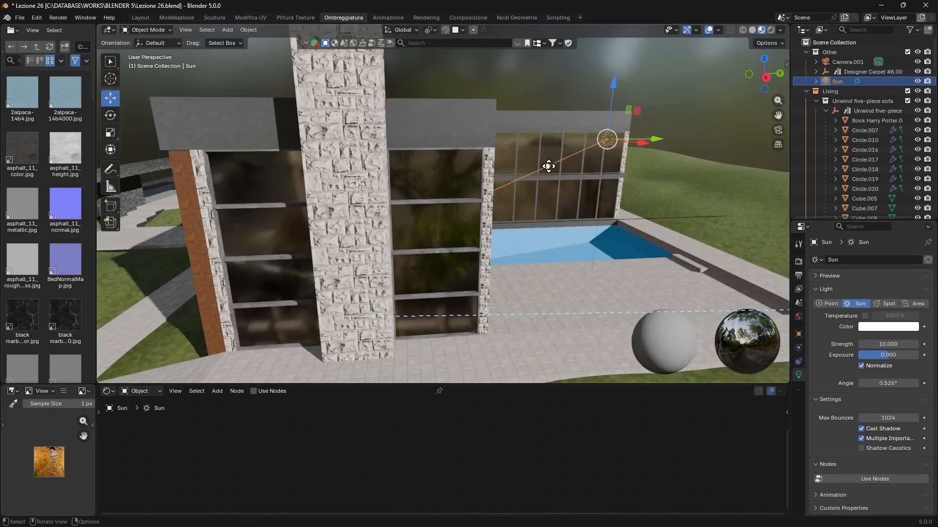
{"action": "left_click_drag", "start_coordinate": [549, 167], "coordinate": [579, 160]}
Select the glass panels of the lower interior railing and inspect the nodes of their Clean Glass material.
{"action": "scroll", "coordinate": [425, 174], "scroll_direction": "up", "scroll_amount": 15}
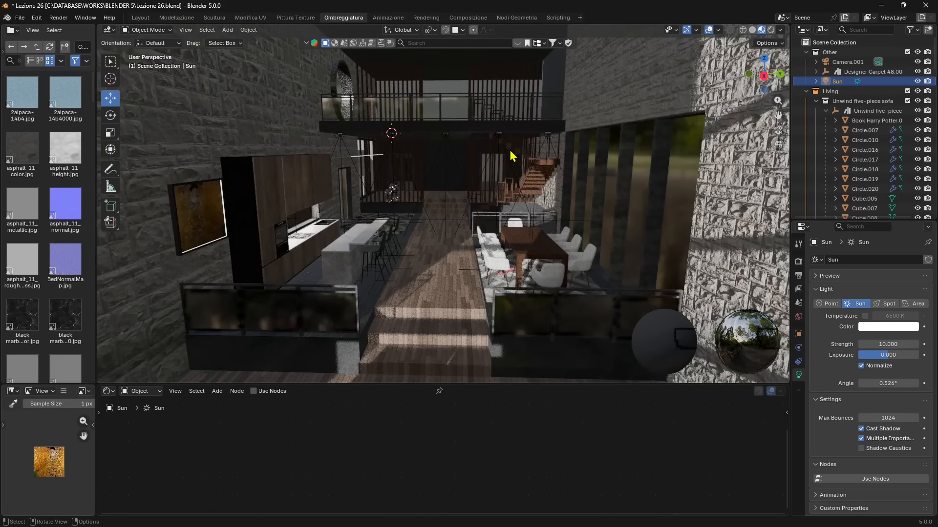
{"action": "middle_click_drag", "start_coordinate": [511, 155], "coordinate": [343, 253]}
{"action": "middle_click_drag", "start_coordinate": [431, 294], "coordinate": [443, 258]}
{"action": "scroll", "coordinate": [432, 276], "scroll_direction": "up", "scroll_amount": 2}
{"action": "left_click", "coordinate": [401, 298]}
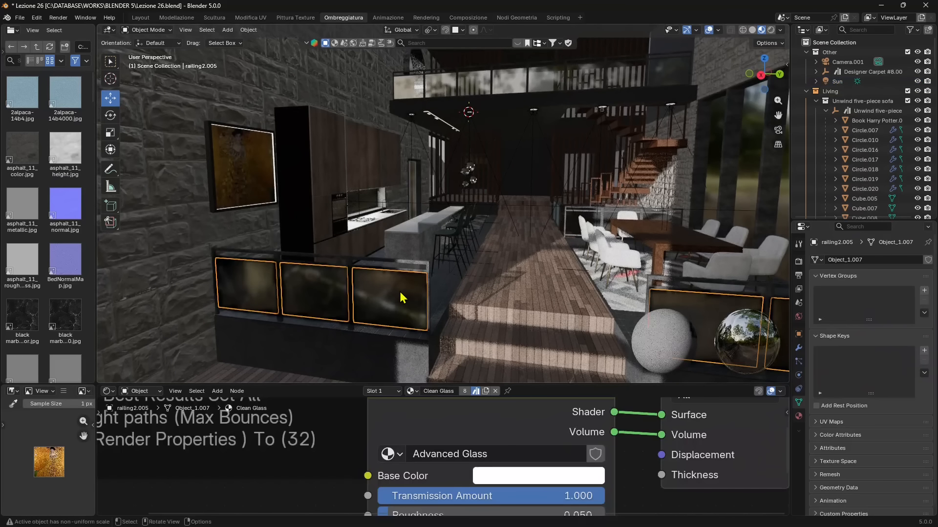
{"action": "scroll", "coordinate": [490, 434], "scroll_direction": "down", "scroll_amount": 5}
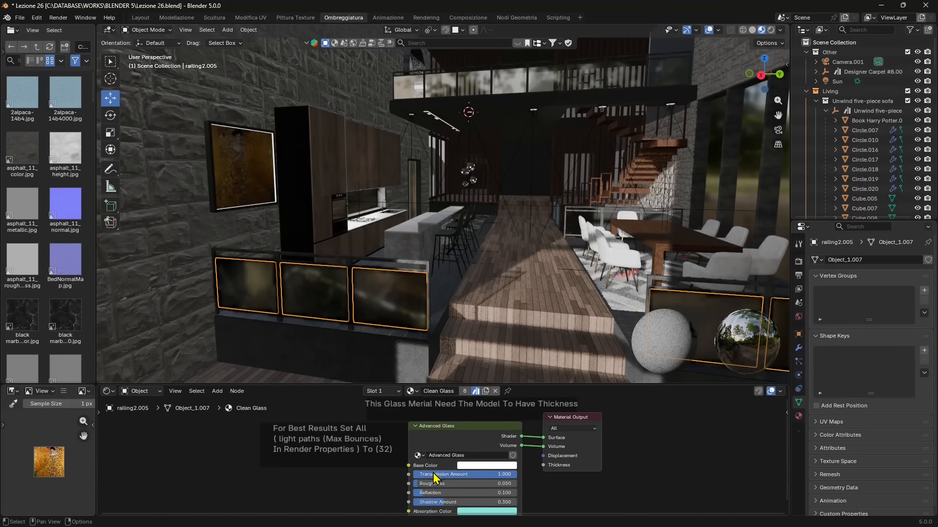
{"action": "middle_click_drag", "start_coordinate": [490, 434], "coordinate": [486, 455]}
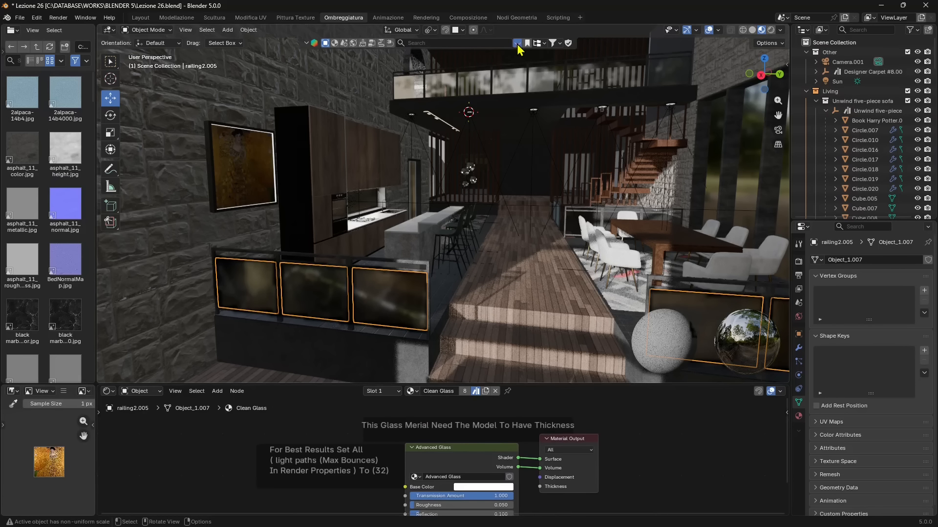
Search the online asset library's materials for "glass" and preview the listed materials.
{"action": "left_click", "coordinate": [517, 43]}
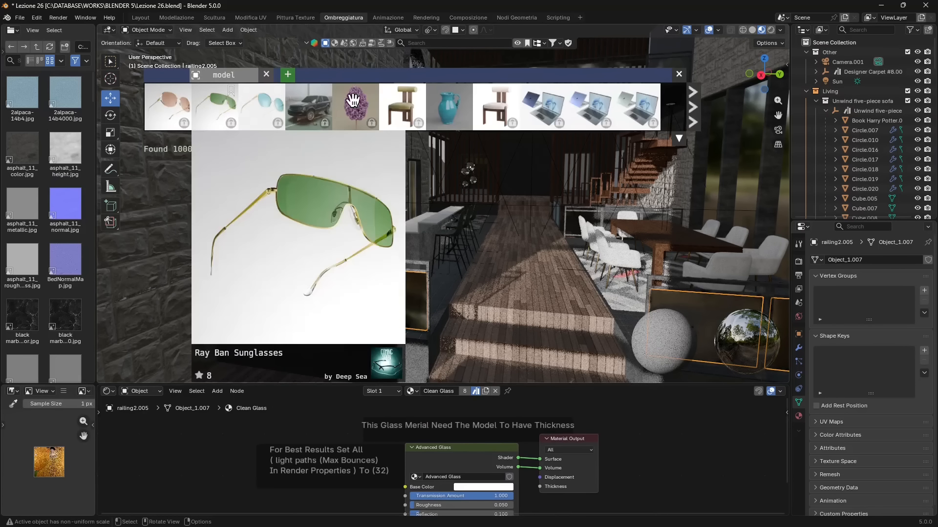
{"action": "left_click", "coordinate": [339, 43]}
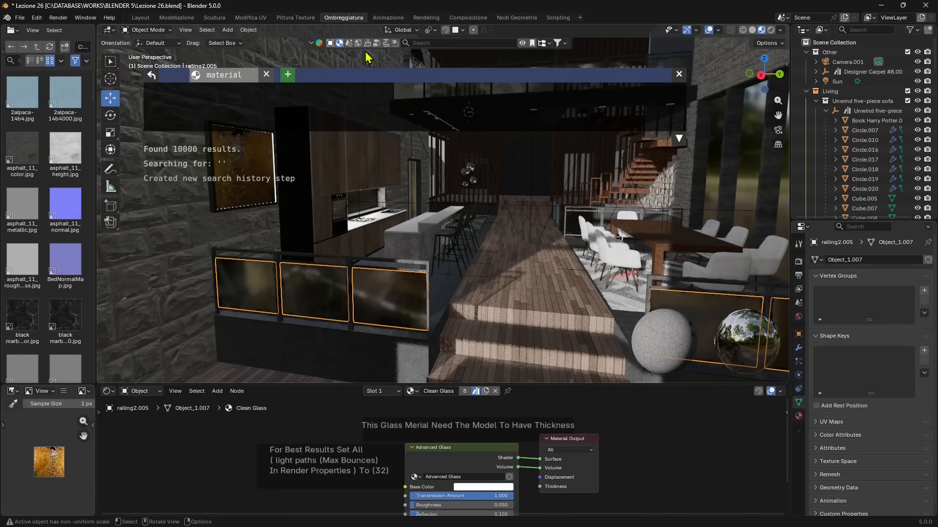
{"action": "left_click", "coordinate": [432, 44]}
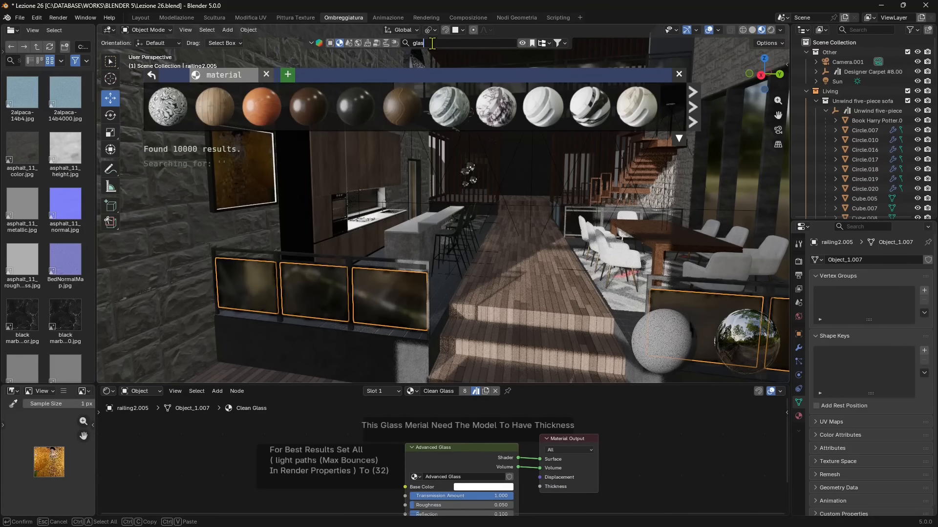
{"action": "key", "text": "Return"}
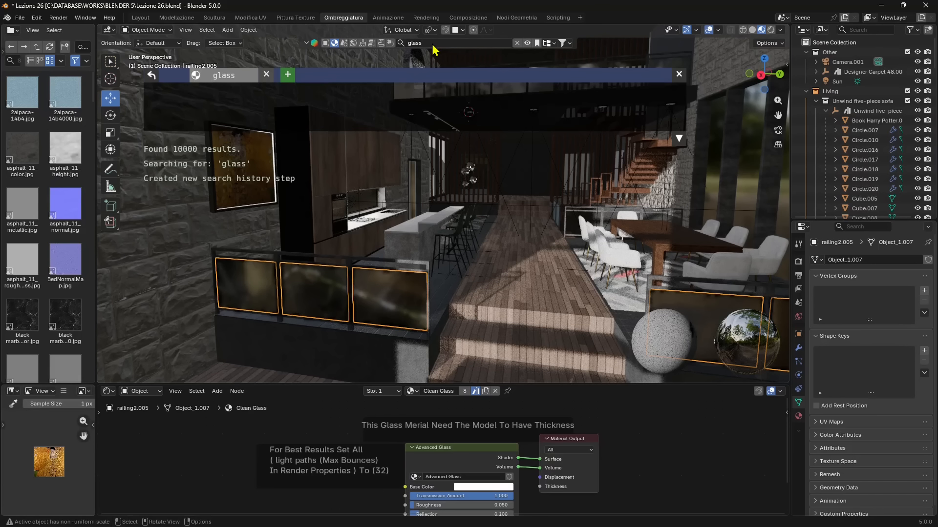
{"action": "mouse_move", "coordinate": [219, 118]}
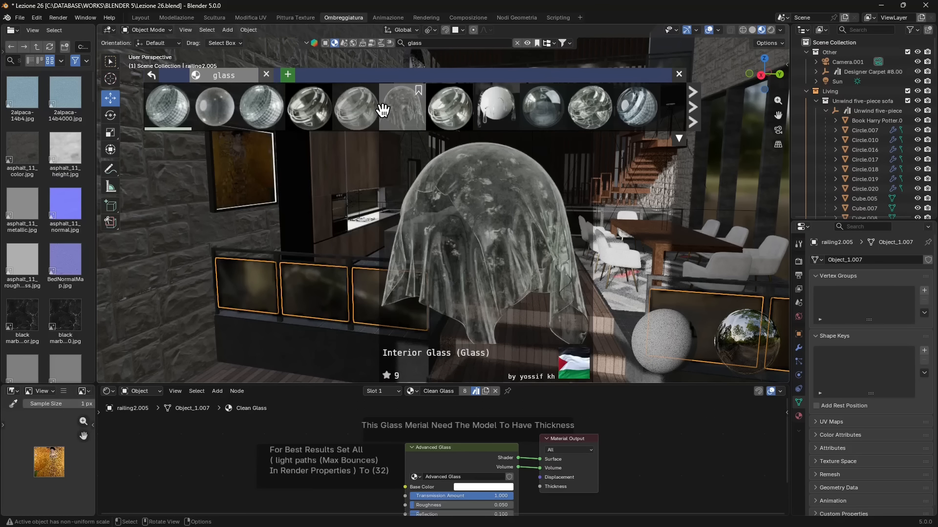
Refine the material search to "clean glass" and preview the Clean Glass material.
{"action": "left_click", "coordinate": [426, 43]}
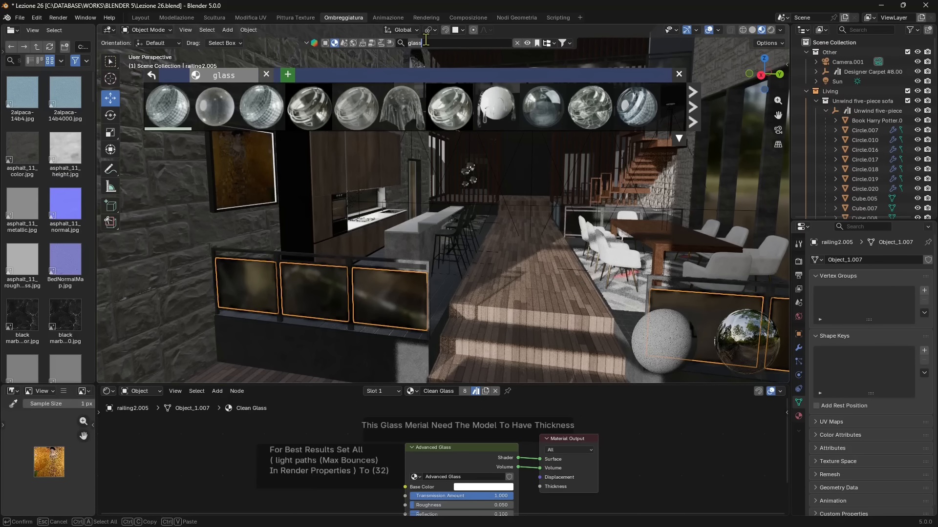
{"action": "type", "text": "clean glass"}
{"action": "key", "text": "Return"}
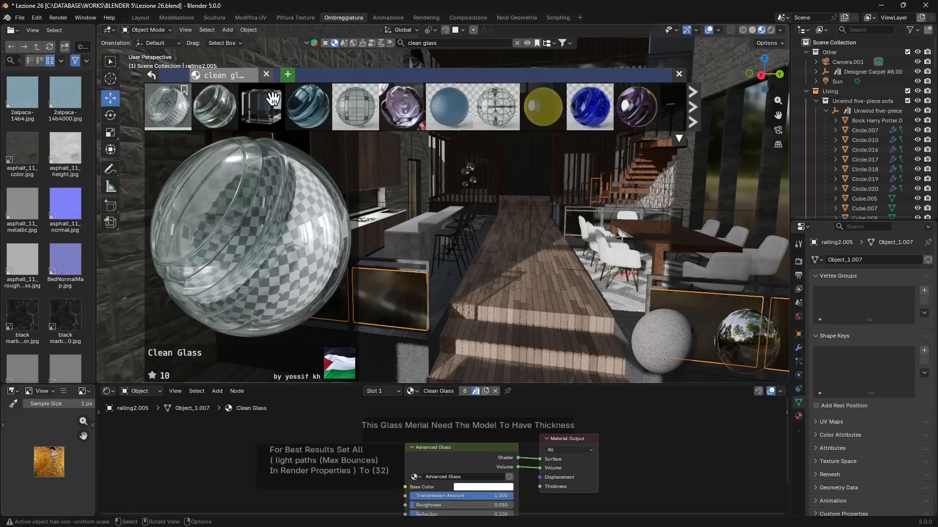
{"action": "mouse_move", "coordinate": [228, 102]}
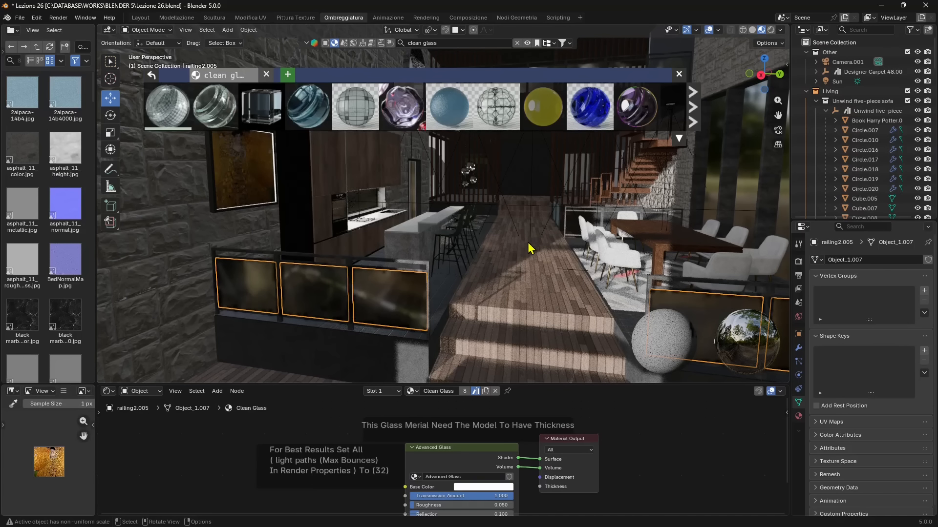
Examine the railing glass from behind the sofa, and select the sofa's seat cushions.
{"action": "middle_click_drag", "start_coordinate": [592, 261], "coordinate": [490, 276]}
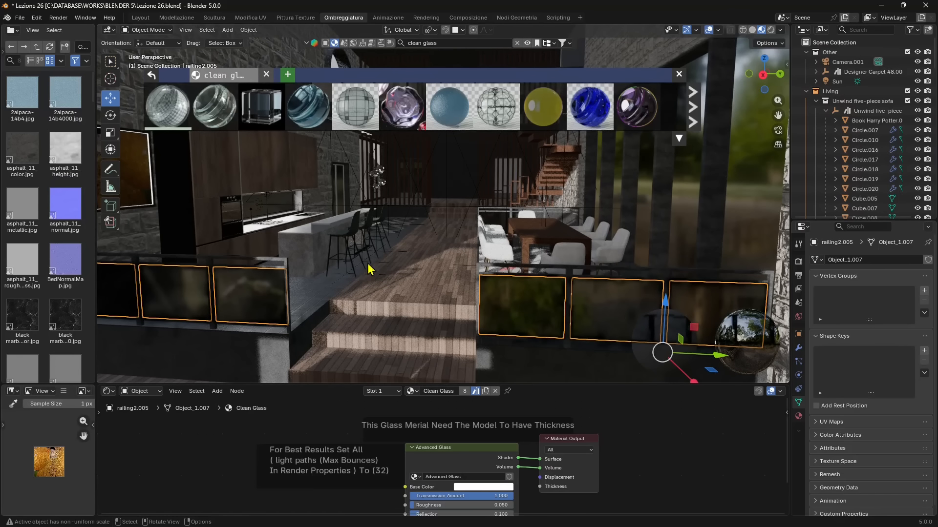
{"action": "scroll", "coordinate": [444, 262], "scroll_direction": "down", "scroll_amount": 4}
{"action": "middle_click_drag", "start_coordinate": [444, 263], "coordinate": [215, 290]}
{"action": "scroll", "coordinate": [459, 266], "scroll_direction": "up", "scroll_amount": 4}
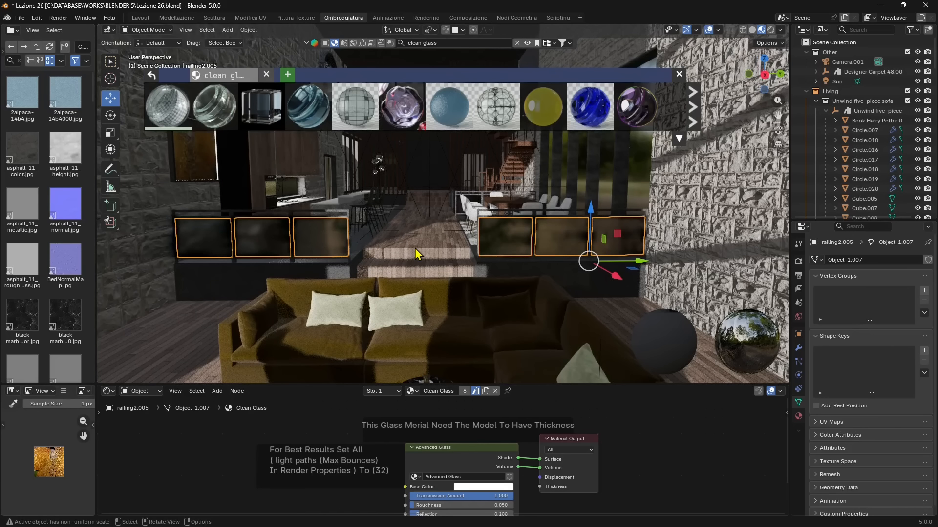
{"action": "left_click", "coordinate": [430, 252]}
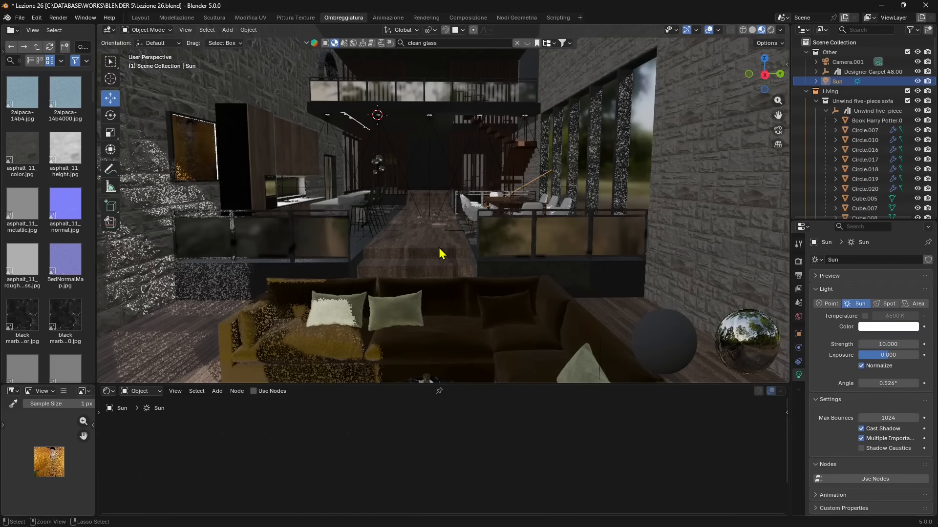
{"action": "left_click", "coordinate": [352, 252]}
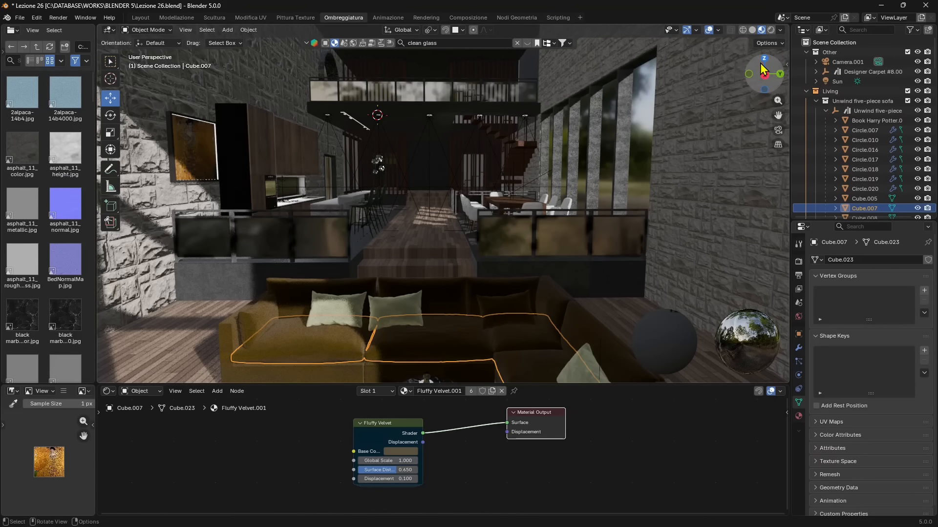
Select the Sun light from outside the house and preview the kitchen and dining interior in rendered shading.
{"action": "scroll", "coordinate": [280, 260], "scroll_direction": "down", "scroll_amount": 8}
{"action": "middle_click_drag", "start_coordinate": [350, 224], "coordinate": [373, 244]}
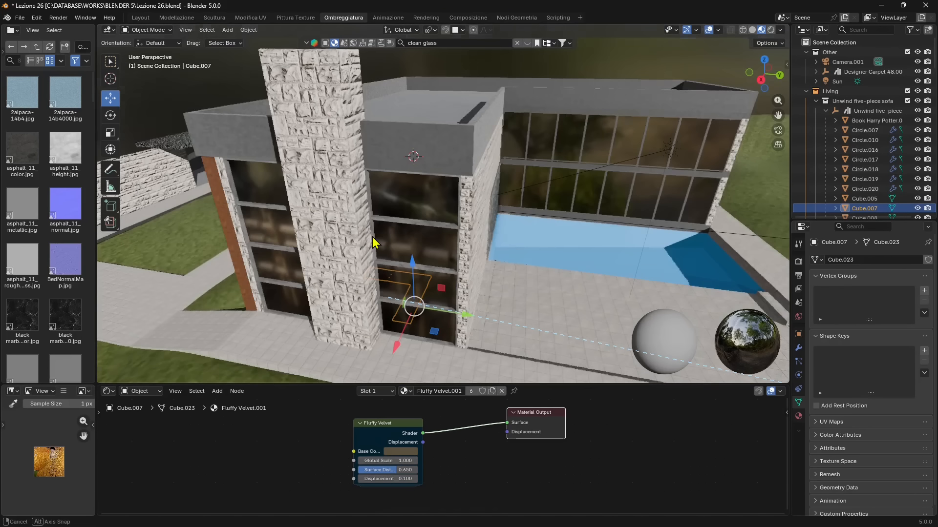
{"action": "left_click", "coordinate": [671, 153]}
{"action": "scroll", "coordinate": [390, 268], "scroll_direction": "up", "scroll_amount": 7}
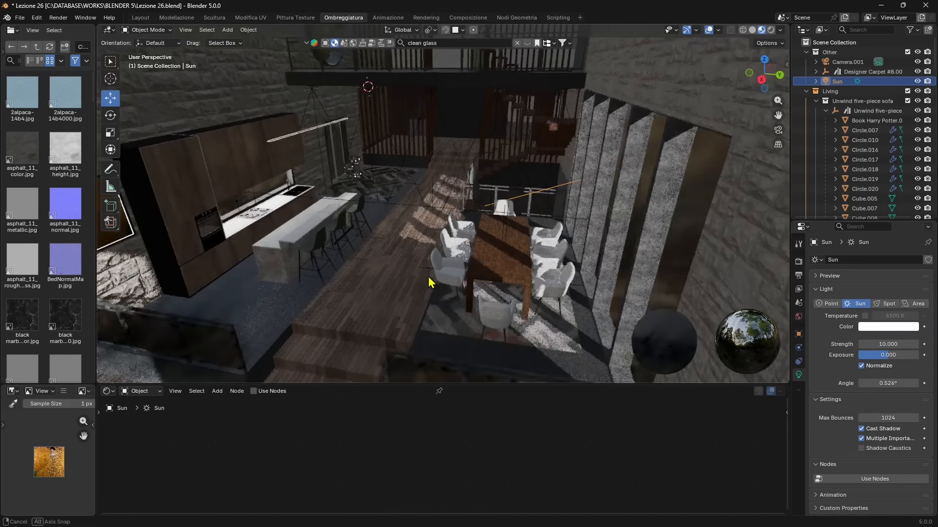
{"action": "middle_click_drag", "start_coordinate": [428, 275], "coordinate": [433, 256]}
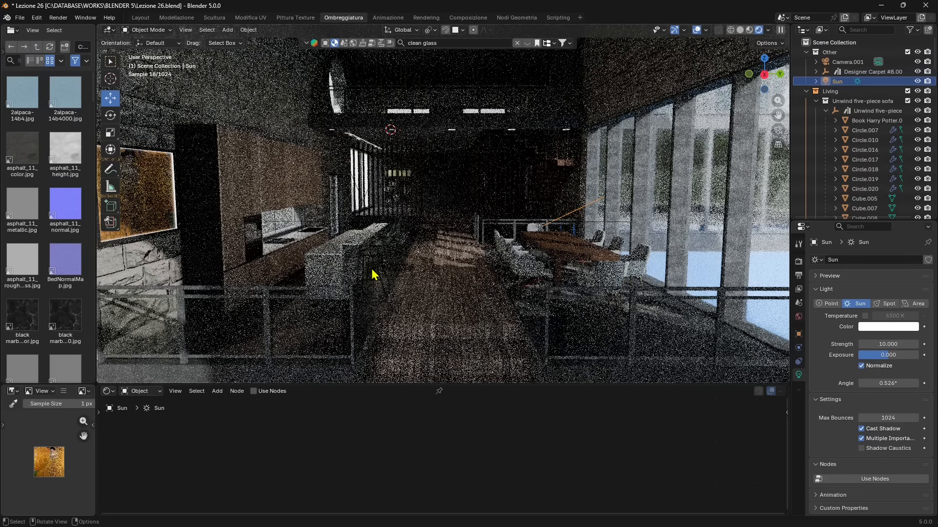
Select the area light above the kitchen worktop to show its portal settings.
{"action": "scroll", "coordinate": [397, 268], "scroll_direction": "up", "scroll_amount": 4}
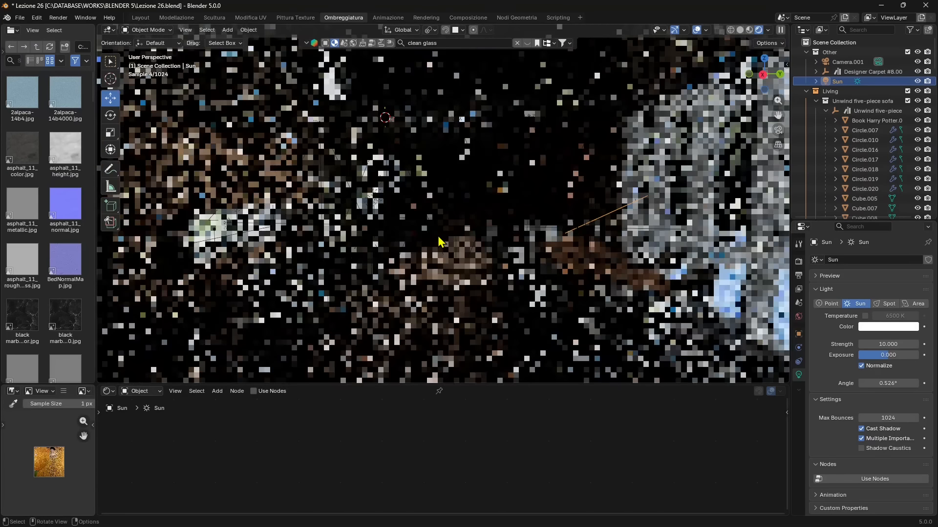
{"action": "middle_click_drag", "start_coordinate": [366, 227], "coordinate": [401, 222], "text": "shift"}
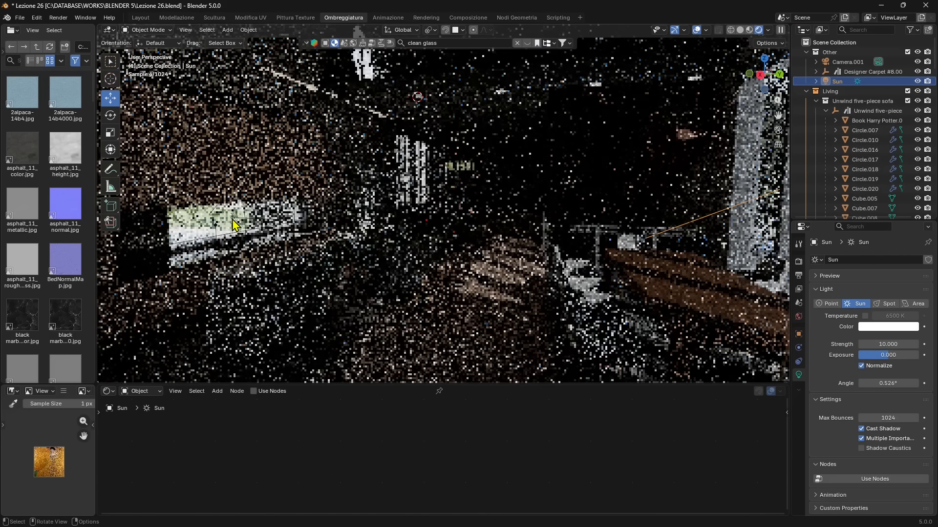
{"action": "left_click", "coordinate": [234, 225]}
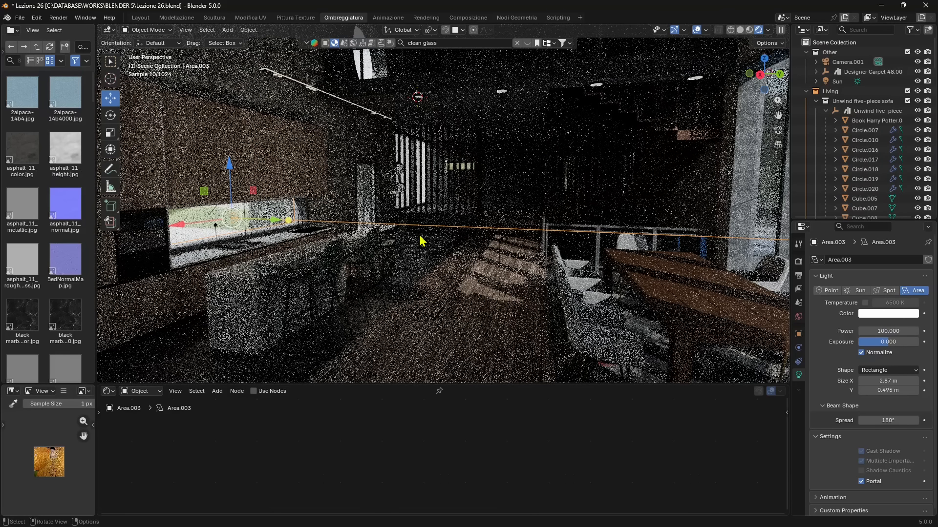
Compare how daylight renders on the outside of the house and in the interior.
{"action": "scroll", "coordinate": [423, 238], "scroll_direction": "up", "scroll_amount": 5}
{"action": "scroll", "coordinate": [419, 231], "scroll_direction": "down", "scroll_amount": 5}
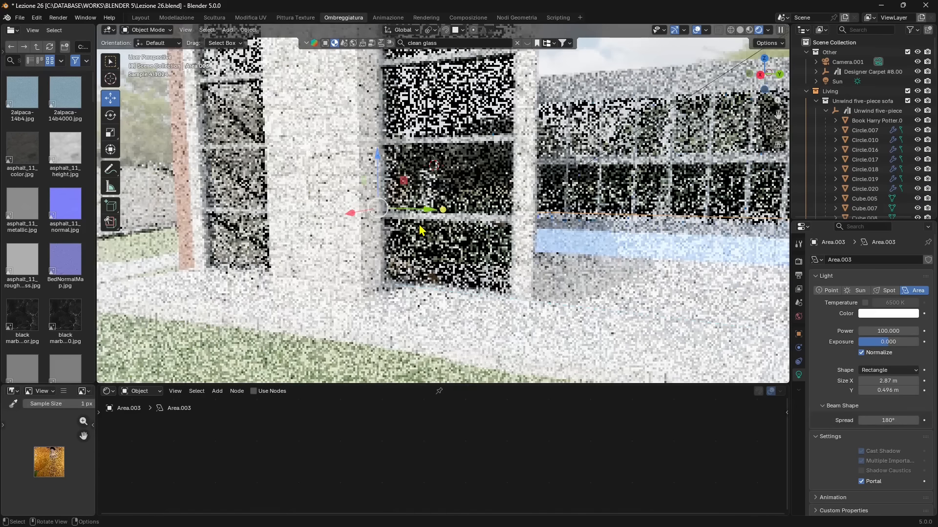
{"action": "scroll", "coordinate": [379, 255], "scroll_direction": "up", "scroll_amount": 4}
{"action": "scroll", "coordinate": [383, 252], "scroll_direction": "down", "scroll_amount": 3}
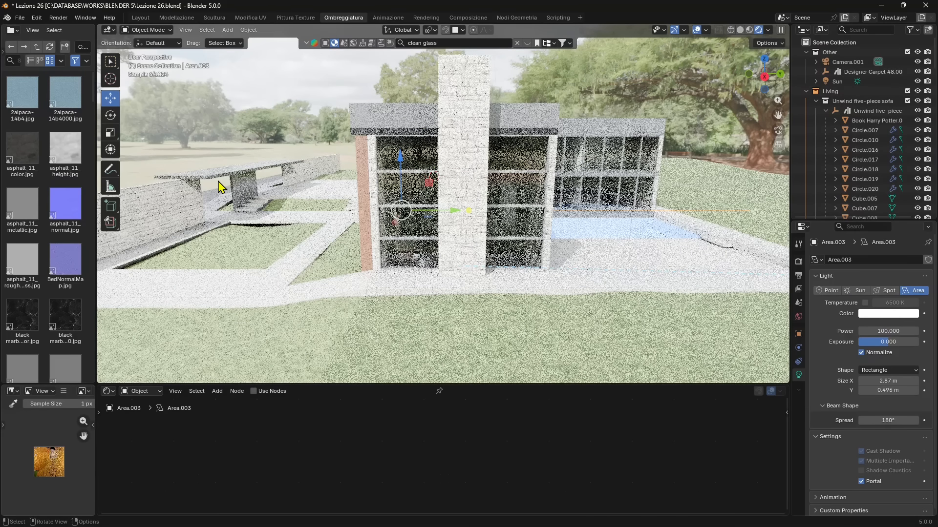
{"action": "scroll", "coordinate": [486, 213], "scroll_direction": "up", "scroll_amount": 8}
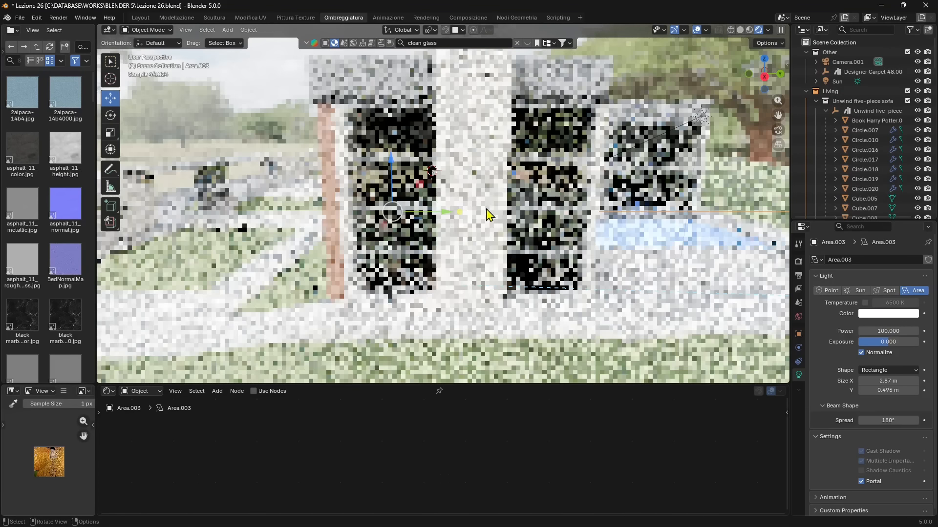
{"action": "scroll", "coordinate": [523, 202], "scroll_direction": "up", "scroll_amount": 8}
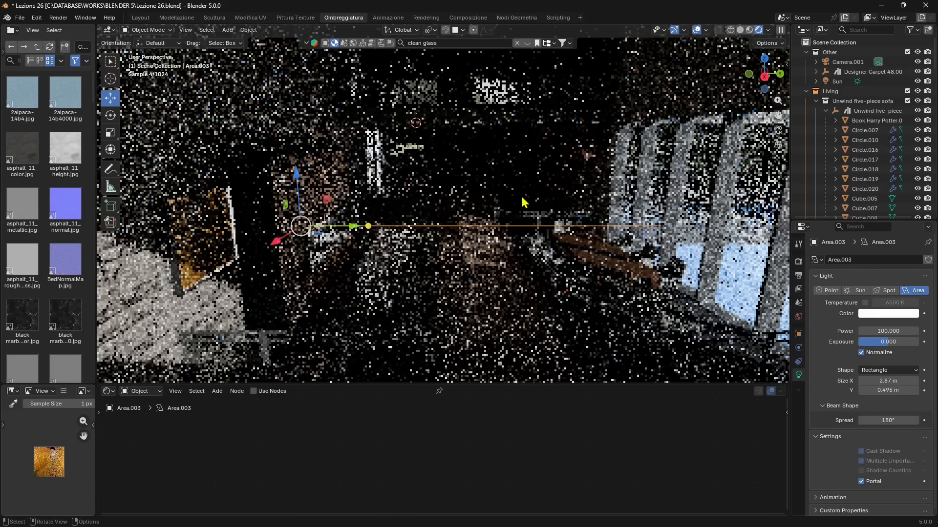
{"action": "scroll", "coordinate": [464, 241], "scroll_direction": "up", "scroll_amount": 6}
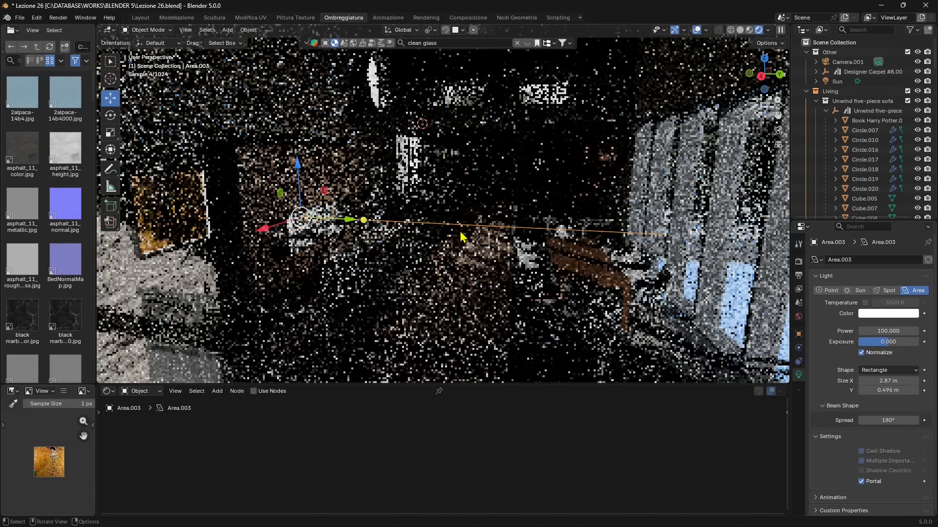
Examine how daylight falls across the kitchen, the central wooden floor and the dining area in the rendered interior.
{"action": "scroll", "coordinate": [512, 233], "scroll_direction": "up", "scroll_amount": 3}
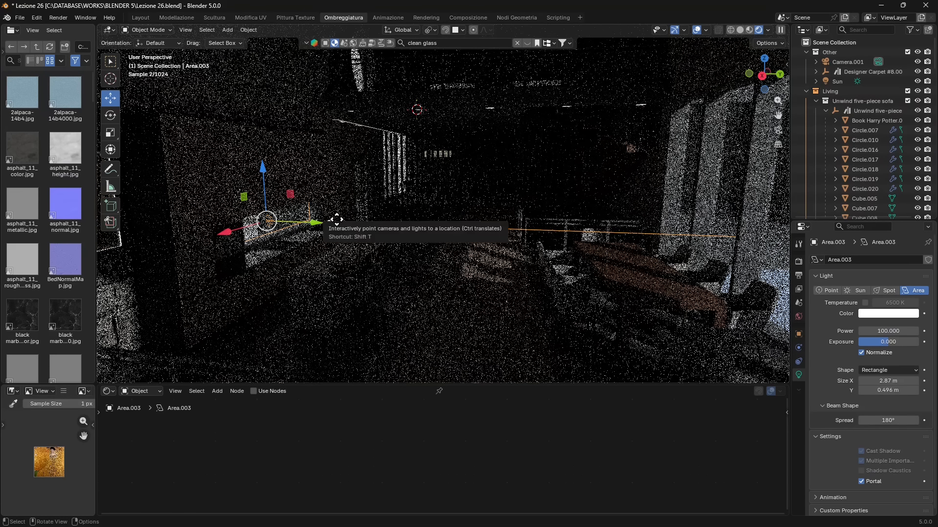
{"action": "middle_click_drag", "start_coordinate": [549, 198], "coordinate": [551, 198]}
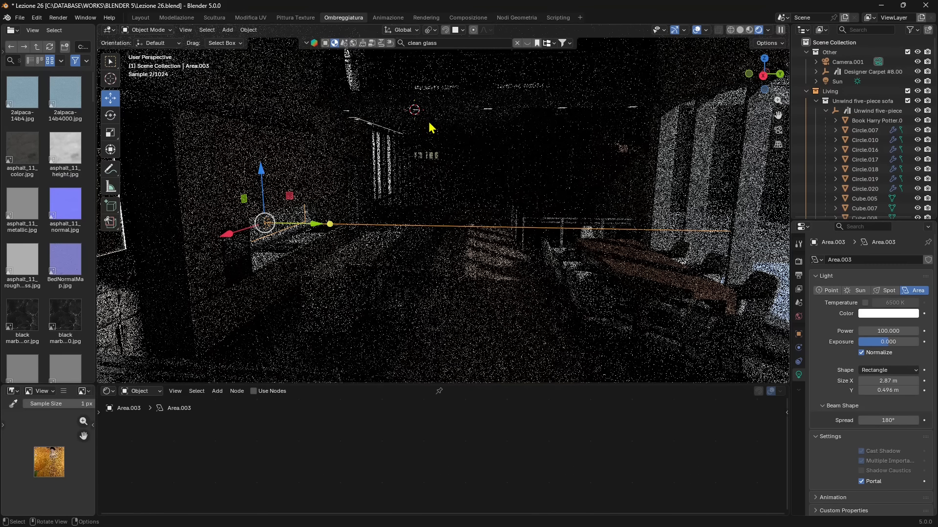
{"action": "scroll", "coordinate": [430, 128], "scroll_direction": "up", "scroll_amount": 2}
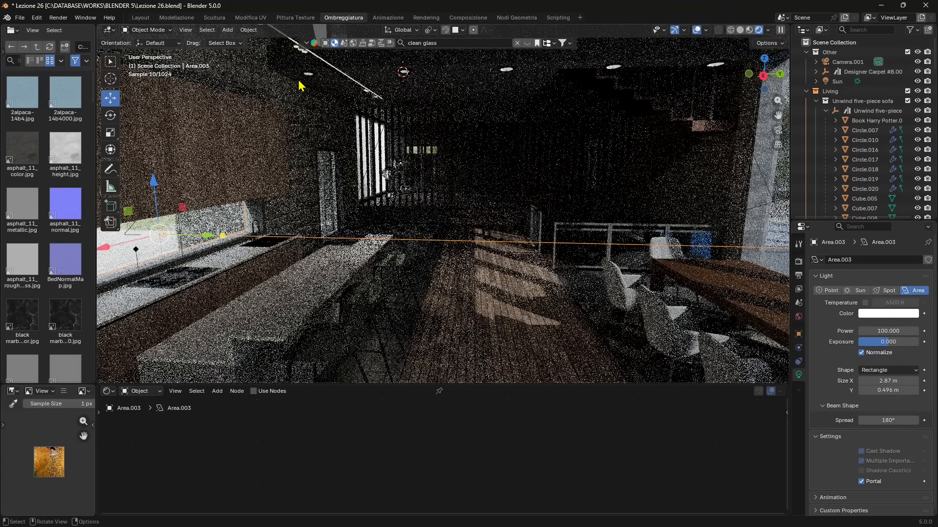
{"action": "scroll", "coordinate": [440, 191], "scroll_direction": "up", "scroll_amount": 3}
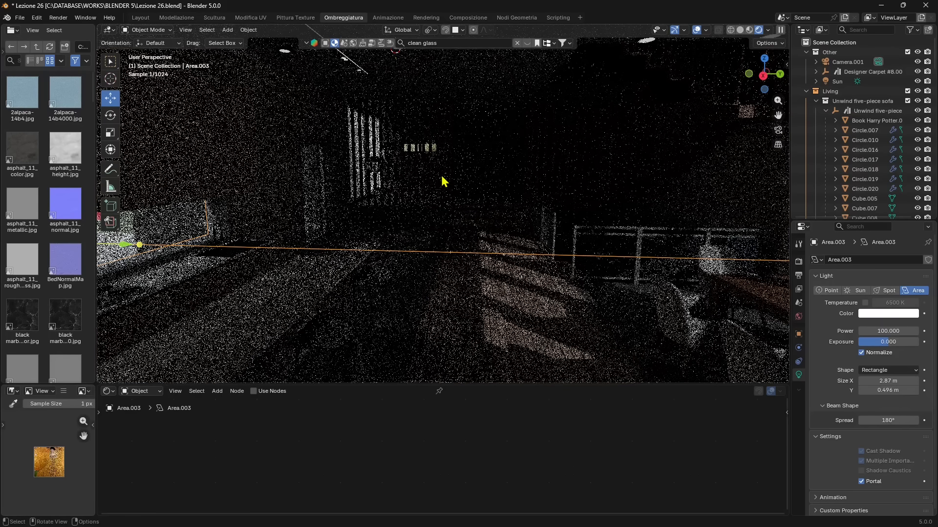
{"action": "scroll", "coordinate": [390, 203], "scroll_direction": "down", "scroll_amount": 3}
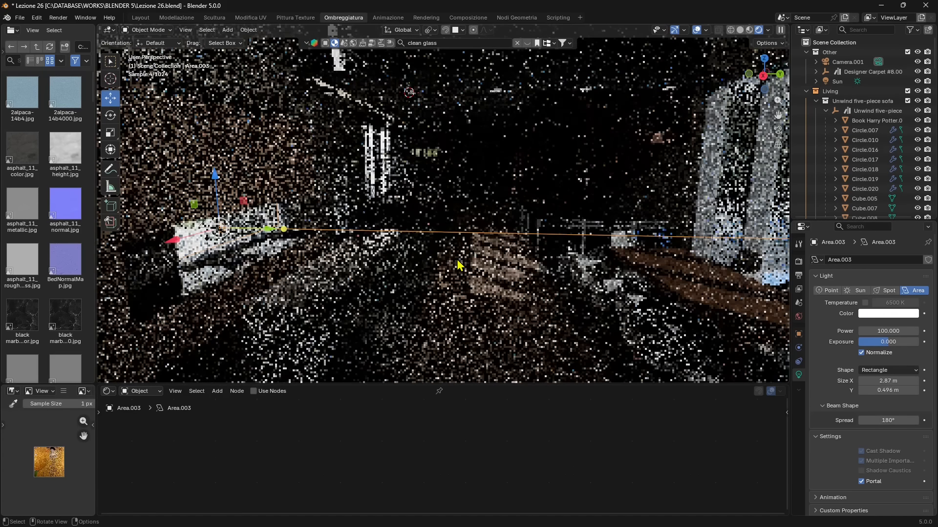
{"action": "scroll", "coordinate": [469, 260], "scroll_direction": "up", "scroll_amount": 3}
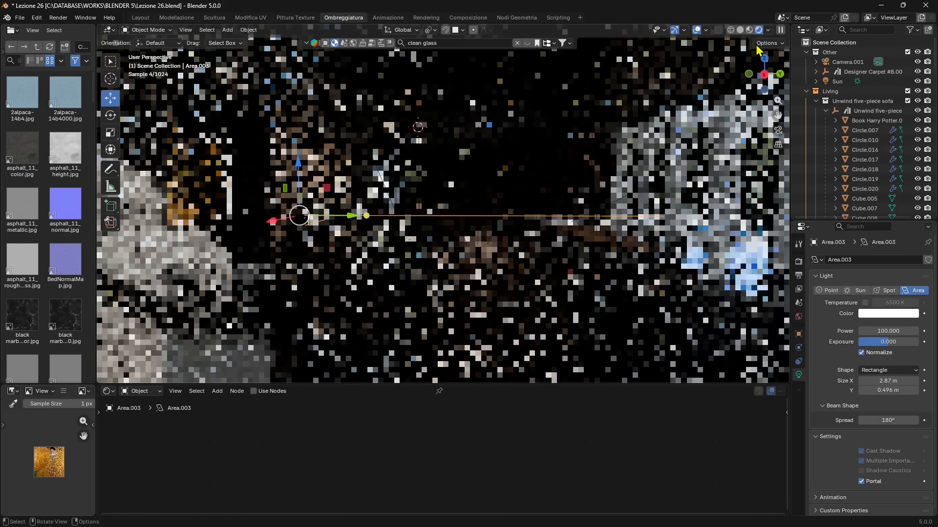
Switch the viewport to material preview shading and select the stone wall behind the kitchen.
{"action": "key", "text": "z"}
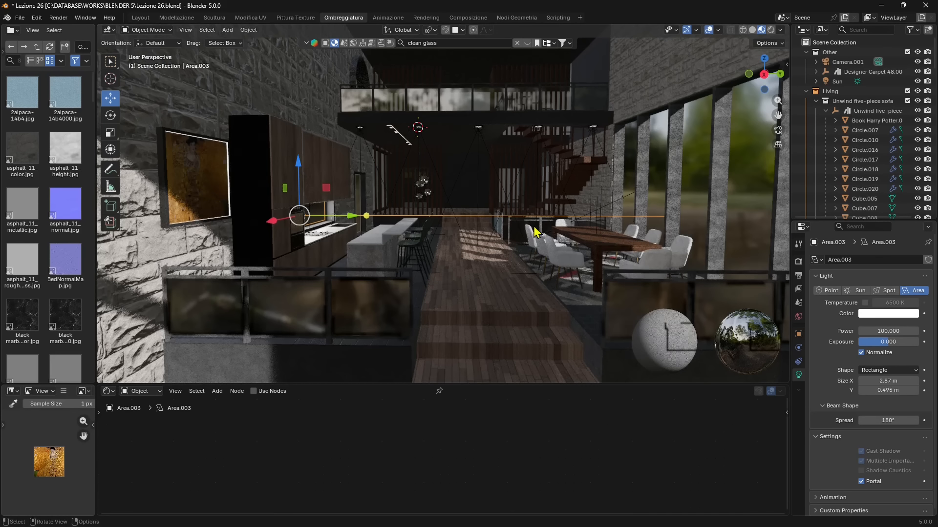
{"action": "middle_click_drag", "start_coordinate": [469, 205], "coordinate": [517, 239]}
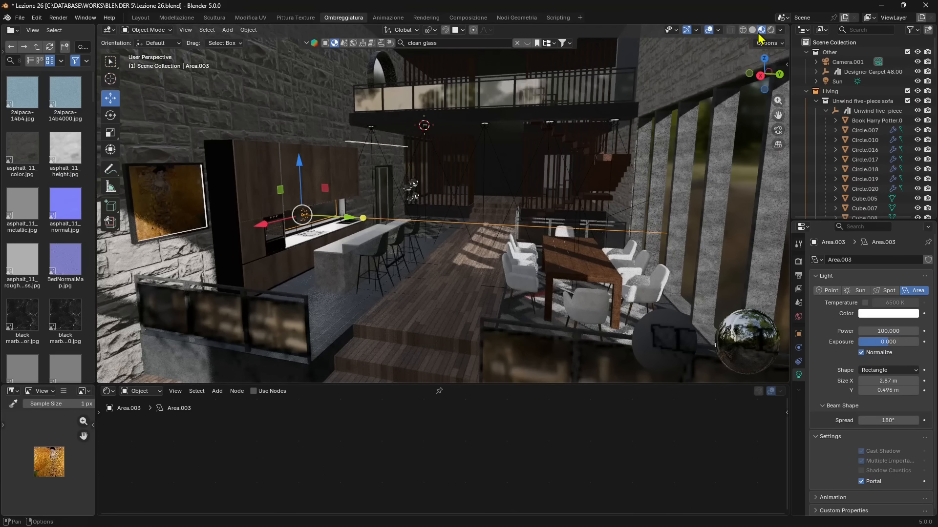
{"action": "middle_click_drag", "start_coordinate": [468, 210], "coordinate": [307, 177]}
{"action": "left_click", "coordinate": [293, 119]}
{"action": "scroll", "coordinate": [432, 425], "scroll_direction": "down", "scroll_amount": 4}
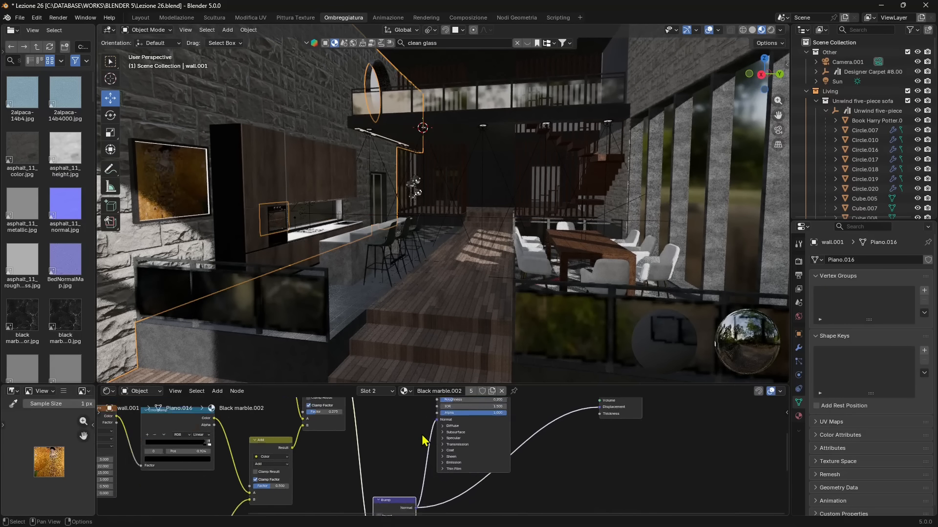
Examine the link into the Material Output's Displacement socket in the selected wall's Black marble.002 material.
{"action": "key", "text": "KP_0"}
{"action": "key", "text": "KP_0"}
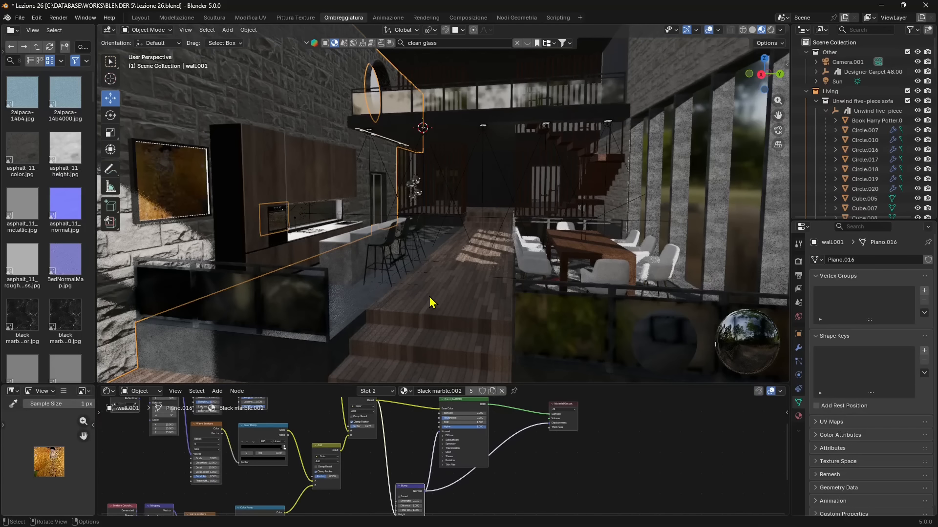
{"action": "mouse_move", "coordinate": [425, 239]}
{"action": "middle_mouse_down"}
{"action": "mouse_move", "coordinate": [439, 244]}
{"action": "mouse_move", "coordinate": [412, 251]}
{"action": "middle_mouse_up"}
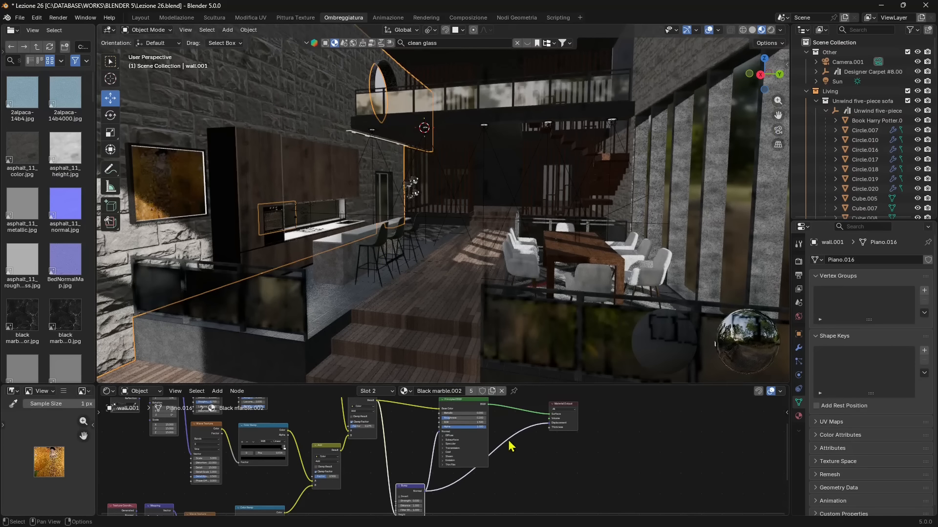
{"action": "middle_click_drag", "start_coordinate": [500, 442], "coordinate": [476, 454]}
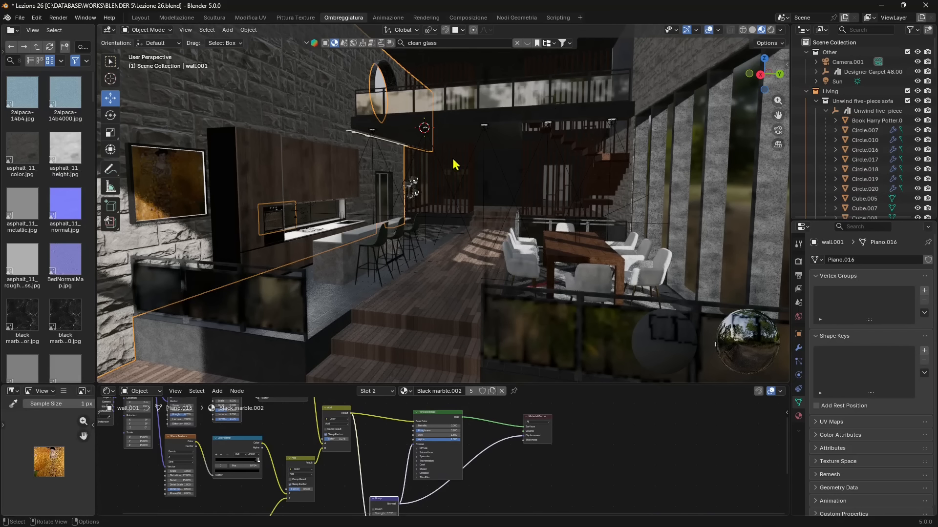
{"action": "scroll", "coordinate": [534, 486], "scroll_direction": "up", "scroll_amount": 4}
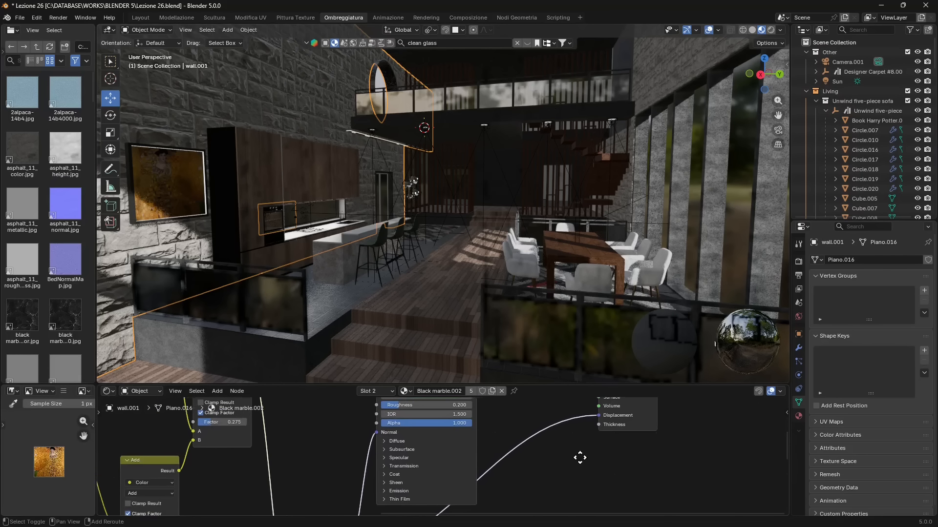
{"action": "scroll", "coordinate": [525, 452], "scroll_direction": "up", "scroll_amount": 4}
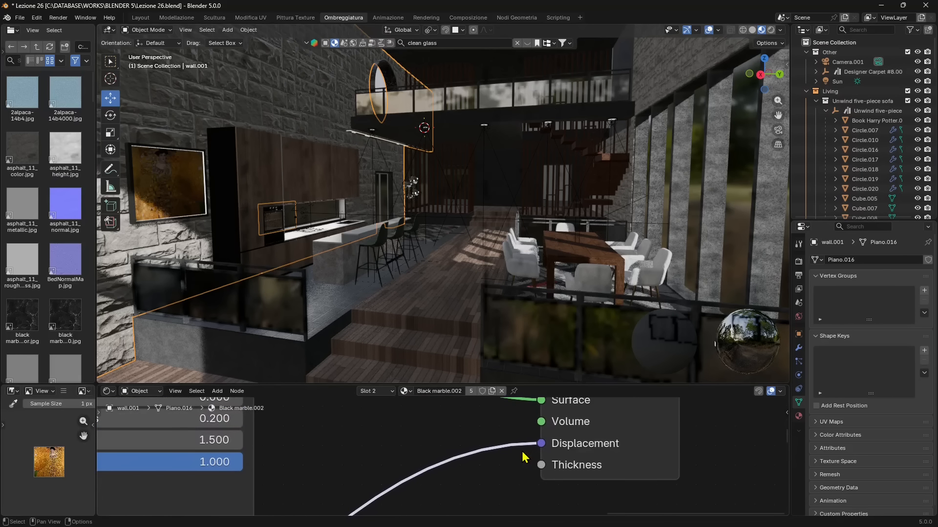
{"action": "scroll", "coordinate": [540, 444], "scroll_direction": "down", "scroll_amount": 2}
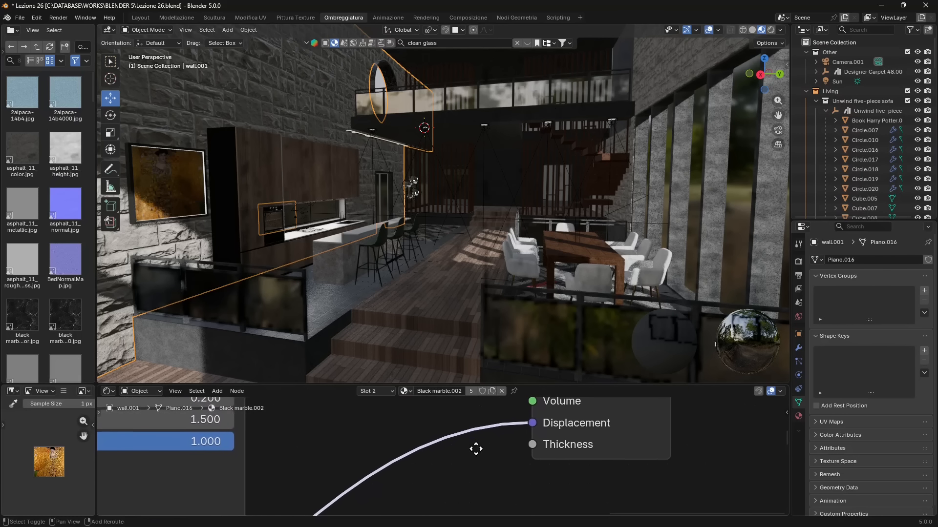
{"action": "mouse_move", "coordinate": [525, 425]}
{"action": "left_mouse_down"}
{"action": "mouse_move", "coordinate": [461, 451]}
{"action": "mouse_move", "coordinate": [468, 435]}
{"action": "mouse_move", "coordinate": [524, 423]}
{"action": "left_mouse_up"}
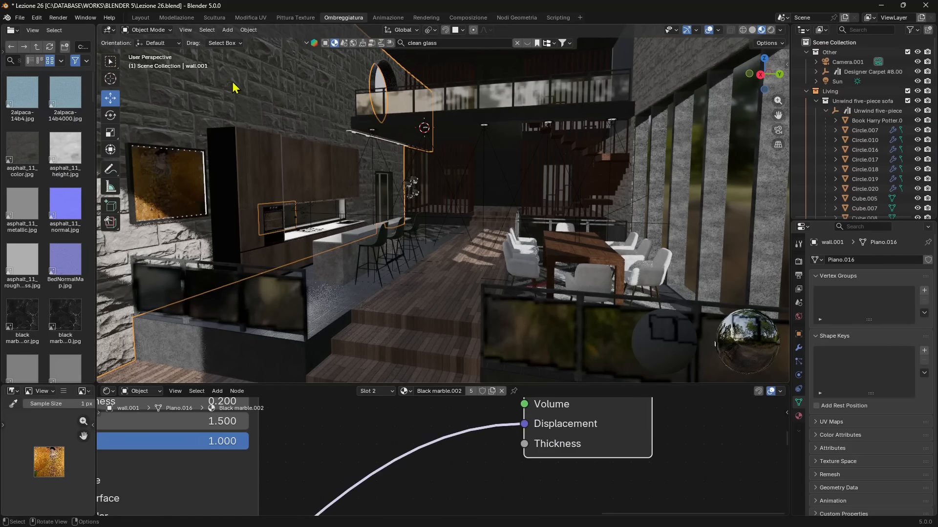
Subdivide all faces of the kitchen-side stone wall repeatedly with one cut each in Edit Mode, and return to Object Mode.
{"action": "middle_click_drag", "start_coordinate": [454, 255], "coordinate": [540, 104]}
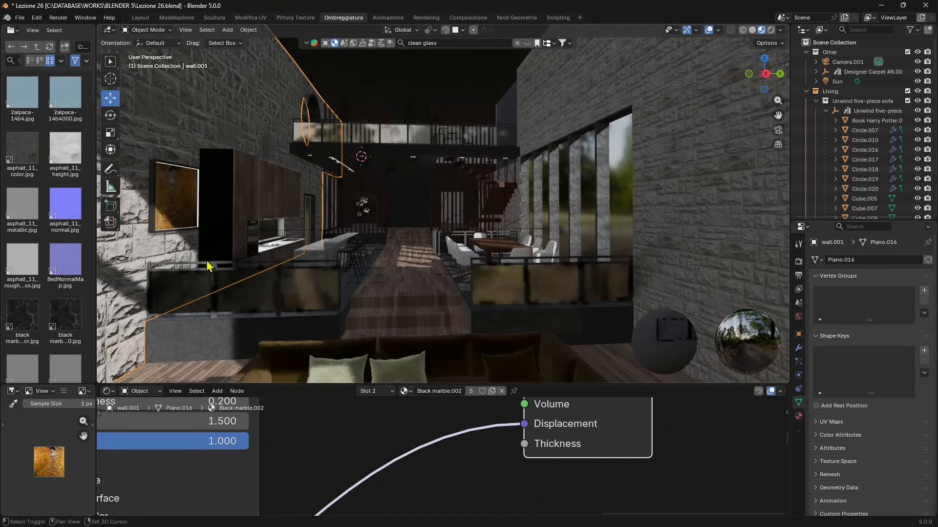
{"action": "middle_click_drag", "start_coordinate": [225, 232], "coordinate": [221, 140]}
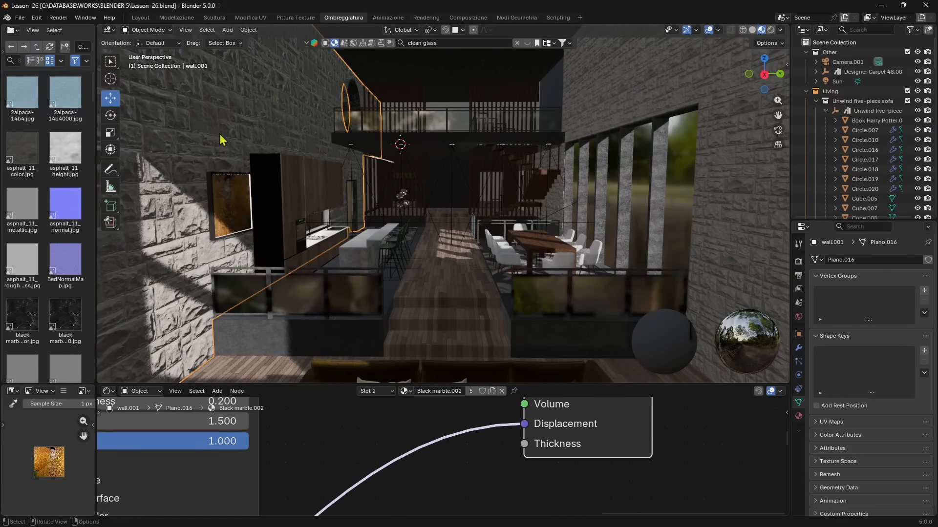
{"action": "left_click", "coordinate": [147, 30]}
{"action": "left_click", "coordinate": [149, 55]}
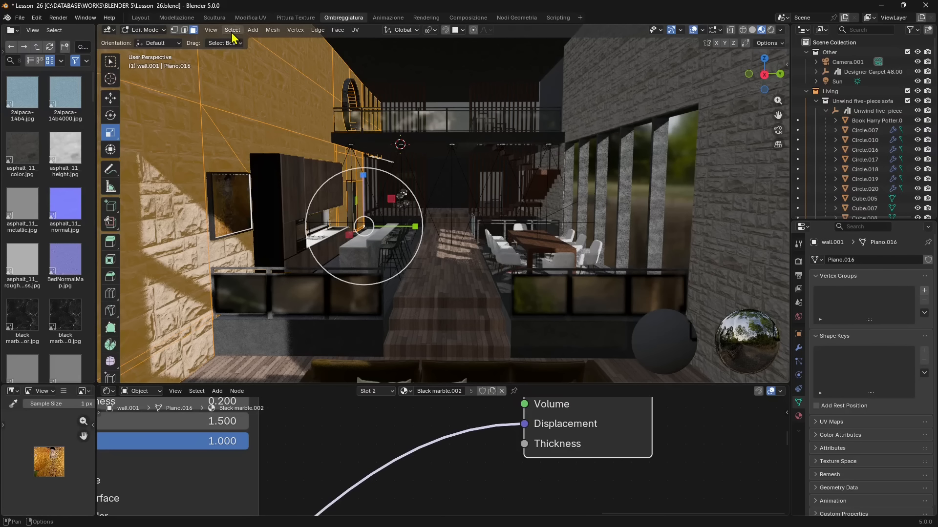
{"action": "right_click", "coordinate": [220, 120]}
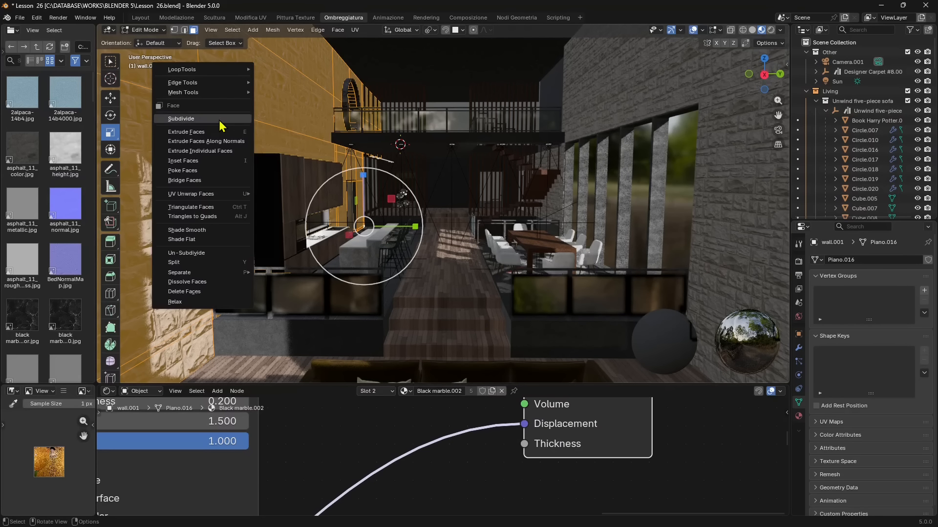
{"action": "left_click", "coordinate": [246, 118]}
{"action": "right_click", "coordinate": [245, 119]}
{"action": "left_click", "coordinate": [245, 119]}
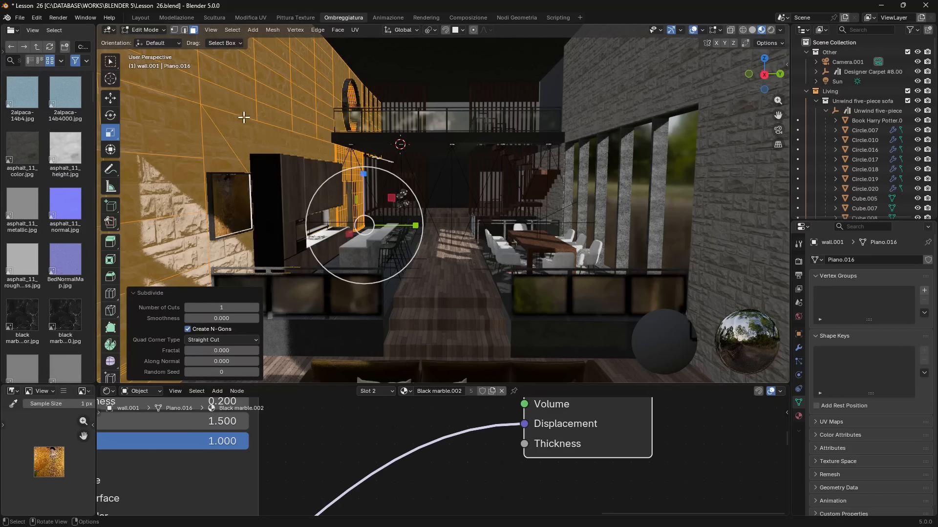
{"action": "right_click", "coordinate": [246, 122]}
{"action": "left_click", "coordinate": [245, 119]}
{"action": "right_click", "coordinate": [233, 142]}
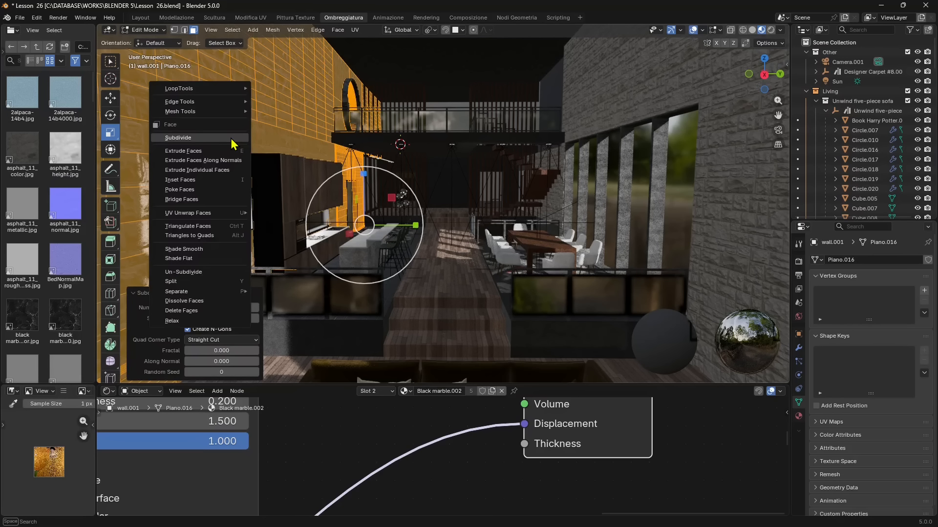
{"action": "left_click", "coordinate": [233, 138]}
{"action": "right_click", "coordinate": [233, 143]}
{"action": "left_click", "coordinate": [233, 140]}
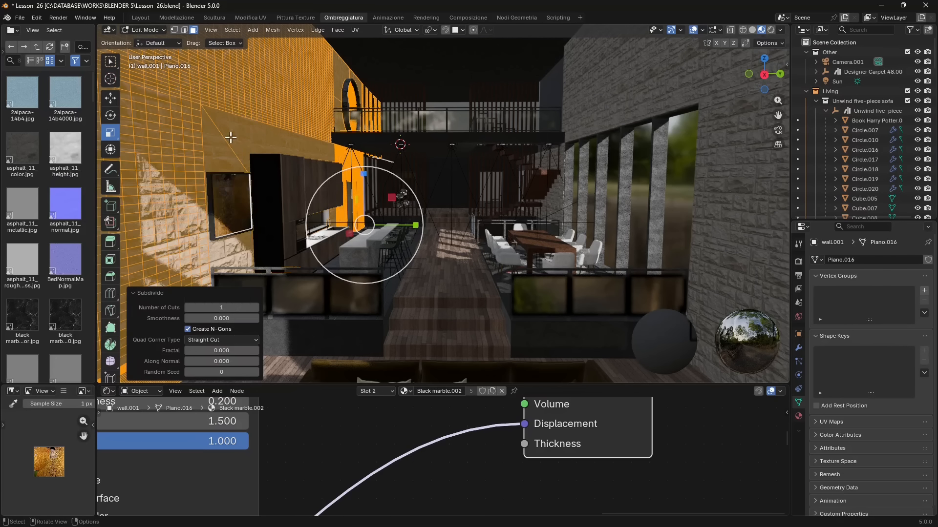
{"action": "right_click", "coordinate": [233, 142]}
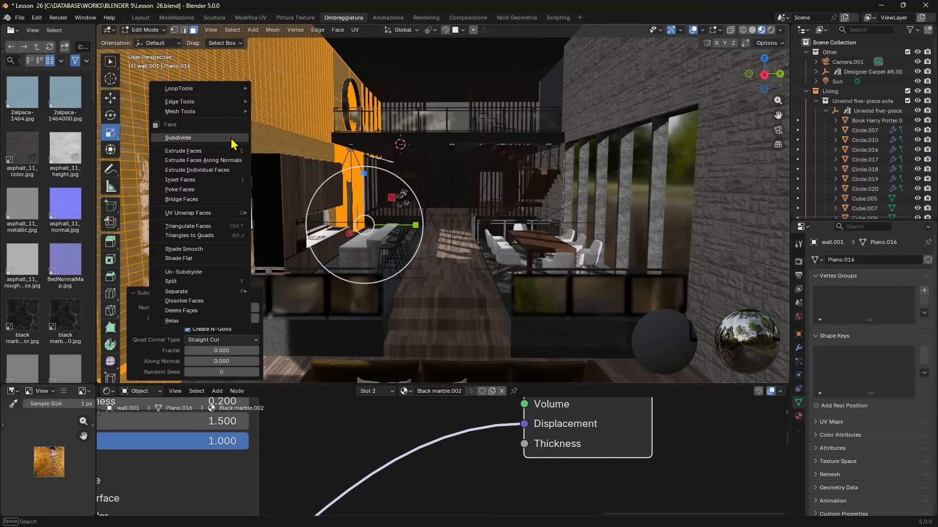
{"action": "left_click", "coordinate": [152, 138]}
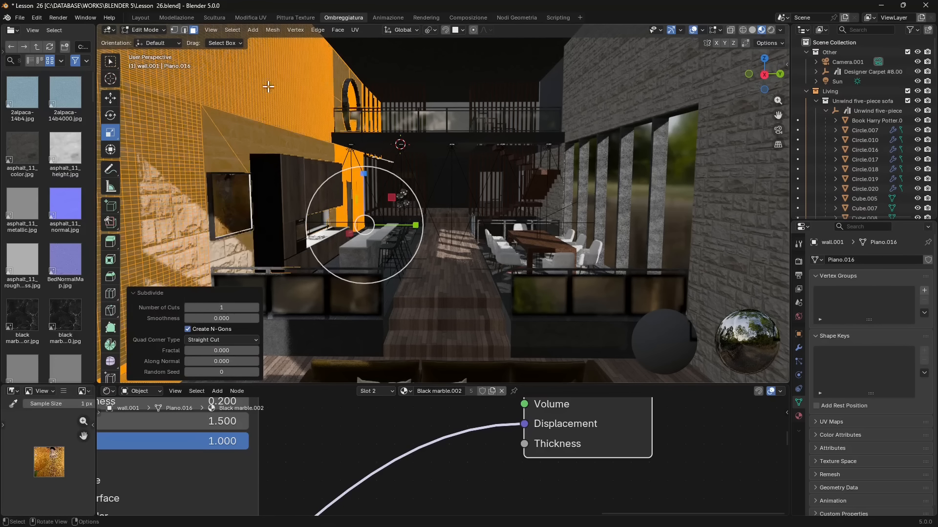
{"action": "right_click", "coordinate": [213, 150]}
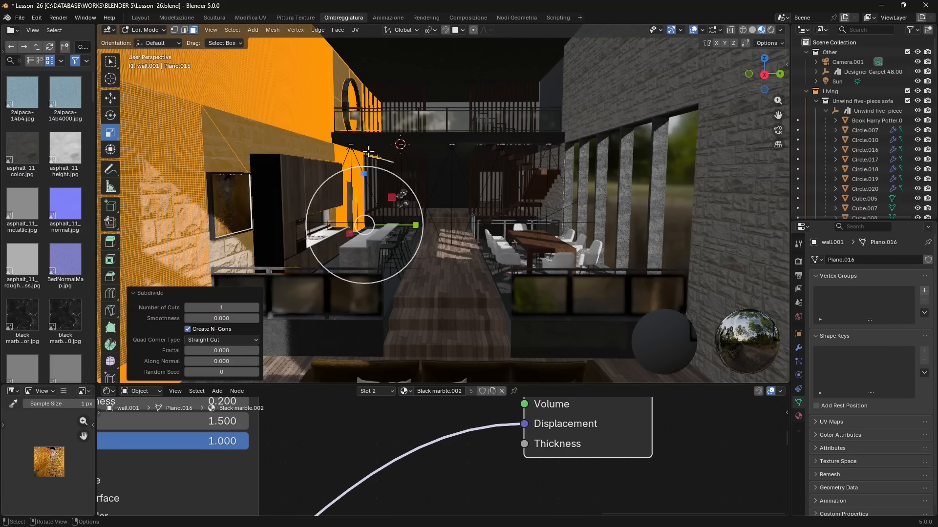
{"action": "left_click", "coordinate": [136, 30]}
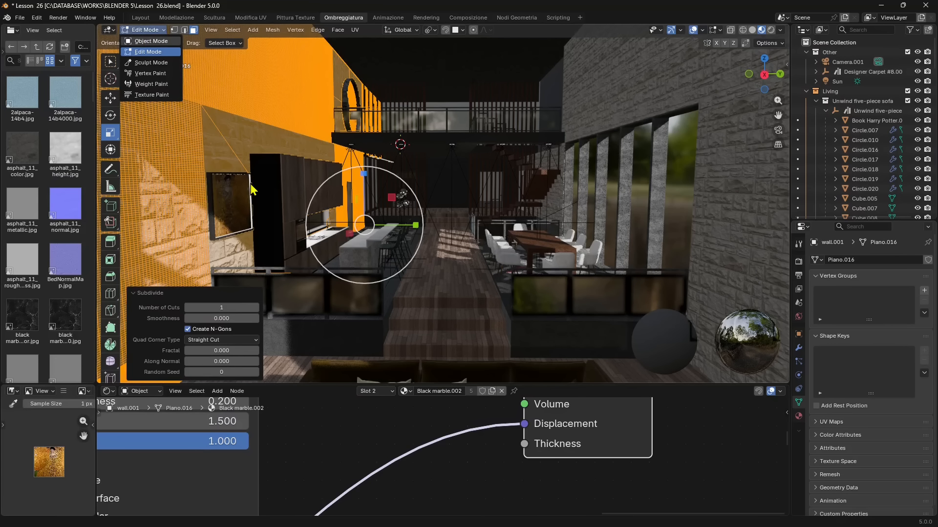
{"action": "key", "text": "Tab"}
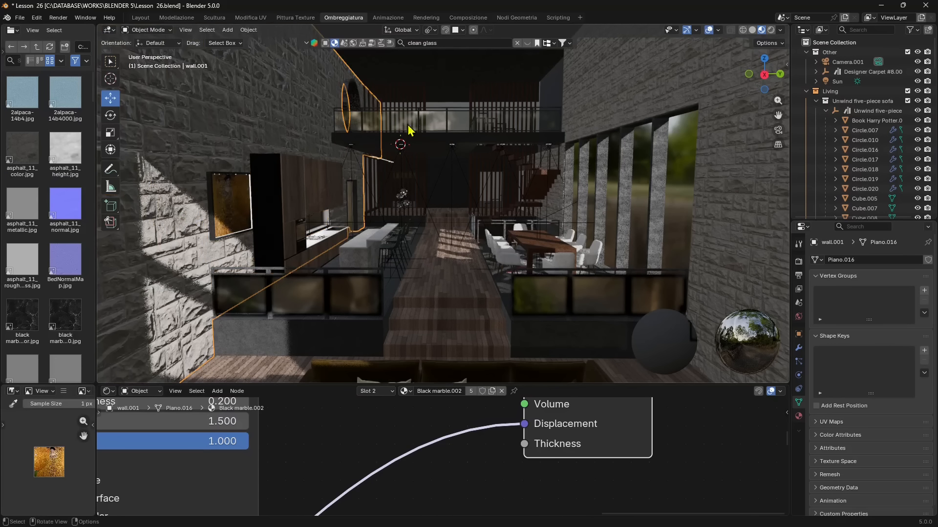
Subdivide all faces of the window-side stone wall repeatedly with one cut each in Edit Mode.
{"action": "left_click", "coordinate": [654, 112]}
{"action": "right_click", "coordinate": [616, 108]}
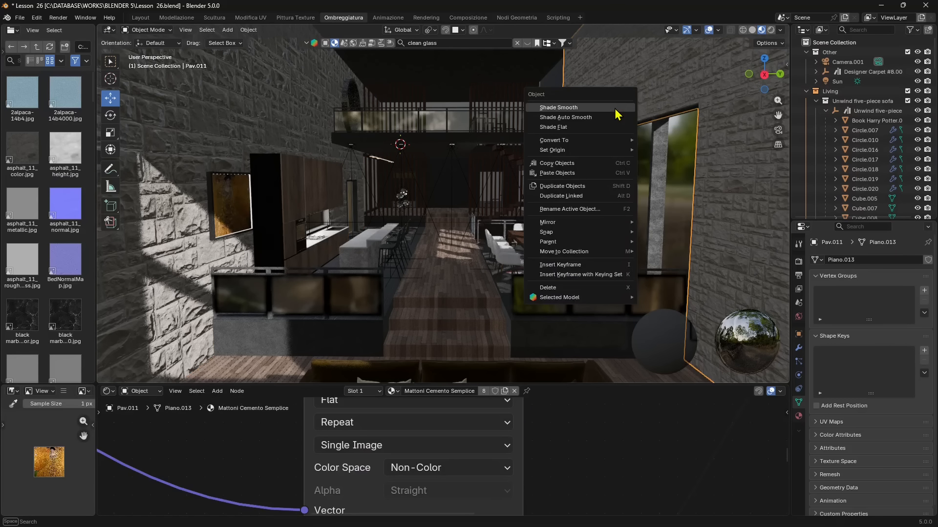
{"action": "left_click", "coordinate": [149, 30]}
{"action": "key", "text": "Tab"}
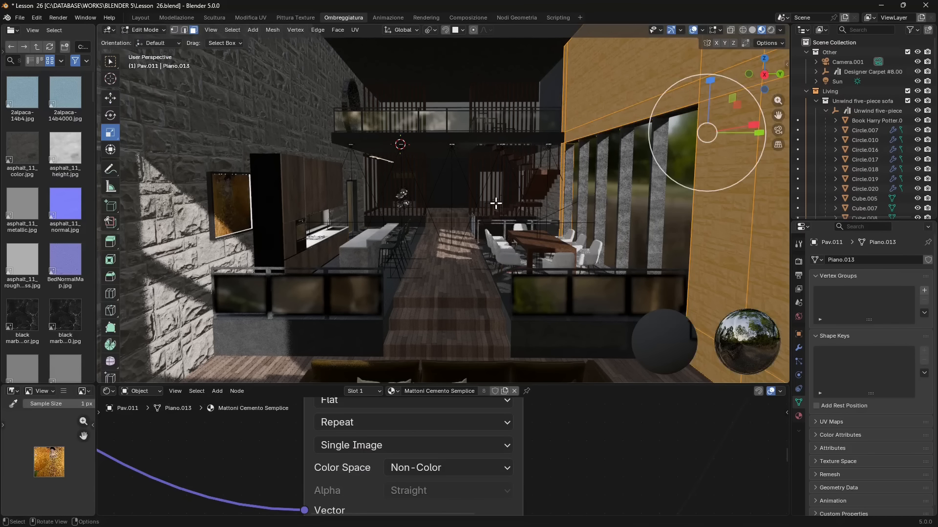
{"action": "right_click", "coordinate": [627, 98]}
{"action": "mouse_move", "coordinate": [625, 103]}
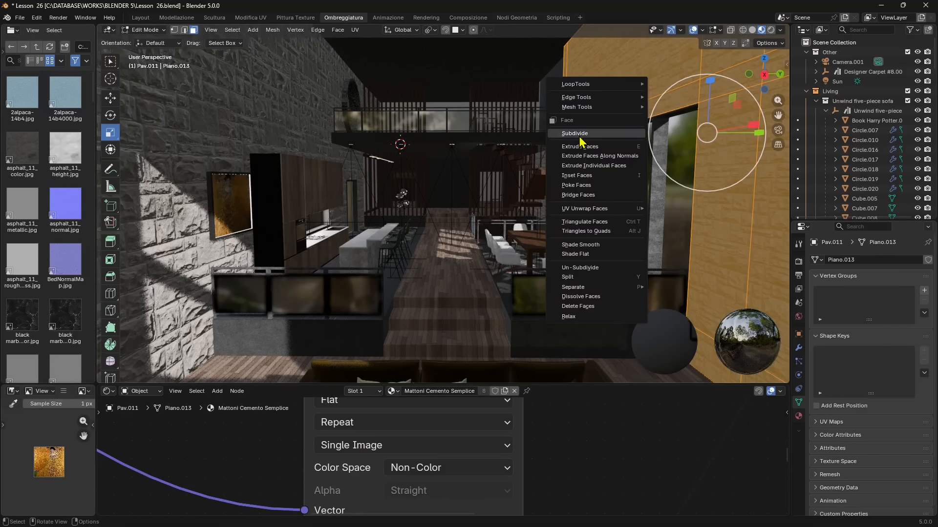
{"action": "left_click", "coordinate": [580, 134]}
{"action": "right_click", "coordinate": [610, 85]}
{"action": "left_click", "coordinate": [565, 89]}
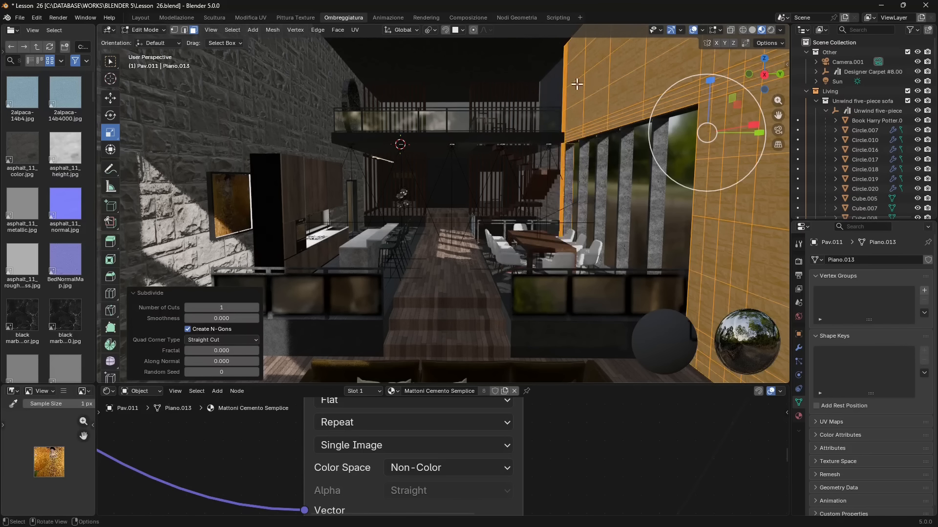
{"action": "right_click", "coordinate": [579, 91]}
{"action": "left_click", "coordinate": [580, 91]}
{"action": "right_click", "coordinate": [581, 92]}
{"action": "left_click", "coordinate": [580, 91]}
{"action": "right_click", "coordinate": [635, 84]}
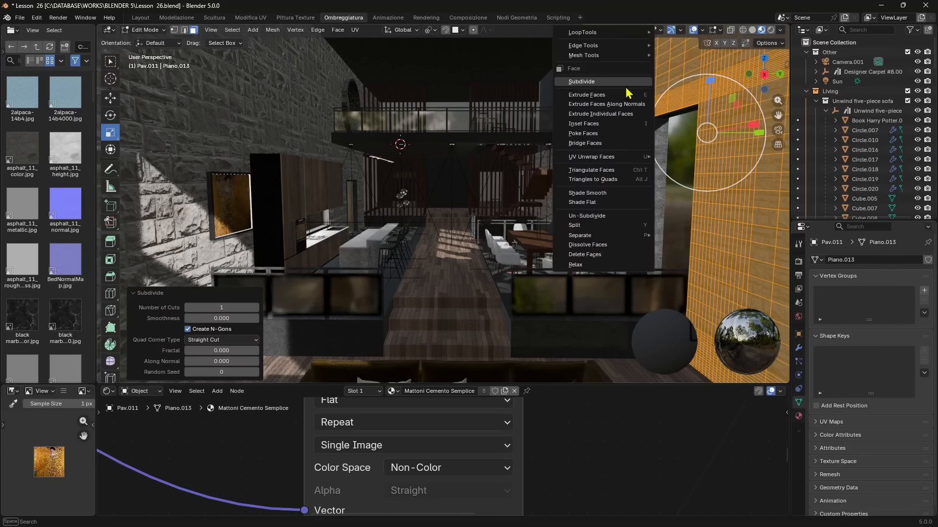
{"action": "left_click", "coordinate": [600, 89]}
{"action": "right_click", "coordinate": [635, 83]}
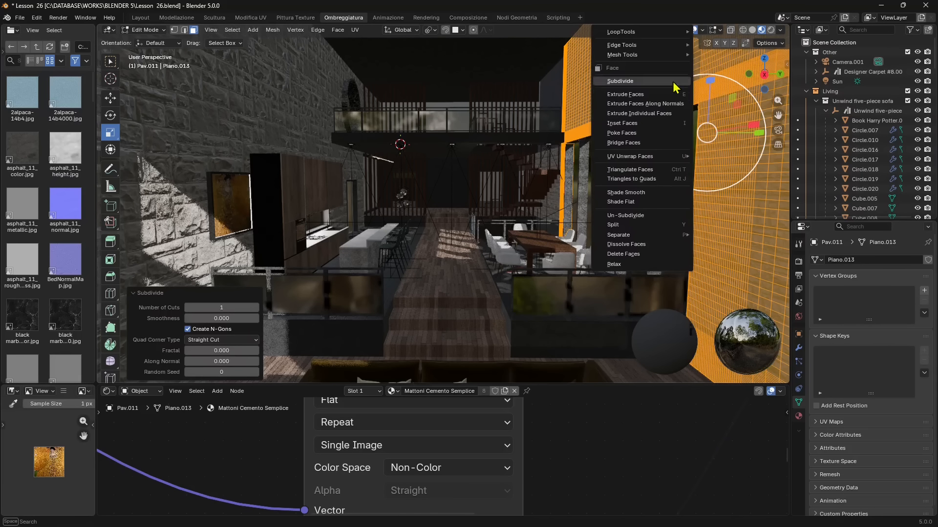
{"action": "left_click", "coordinate": [647, 89]}
Try merging the window-side wall's vertices by a distance of 0.0001 m, and undo the merge.
{"action": "right_click", "coordinate": [610, 100]}
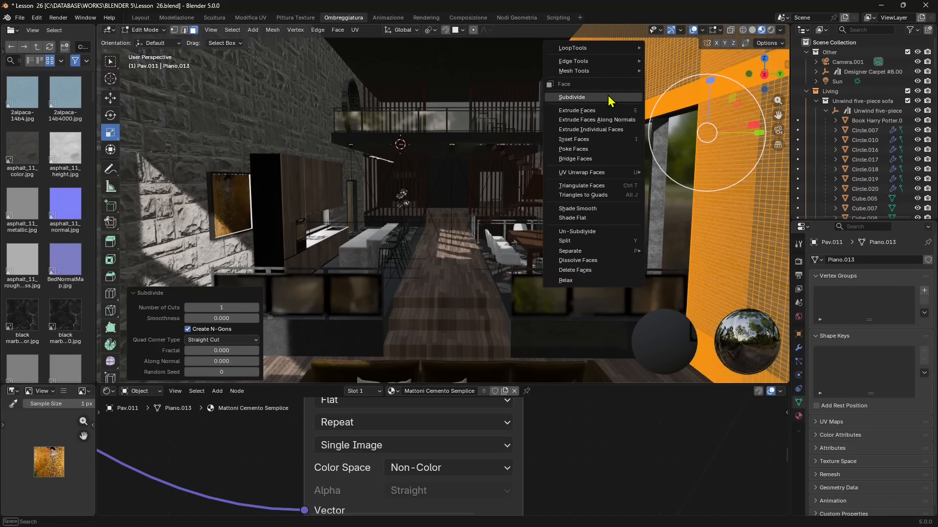
{"action": "left_click", "coordinate": [616, 75]}
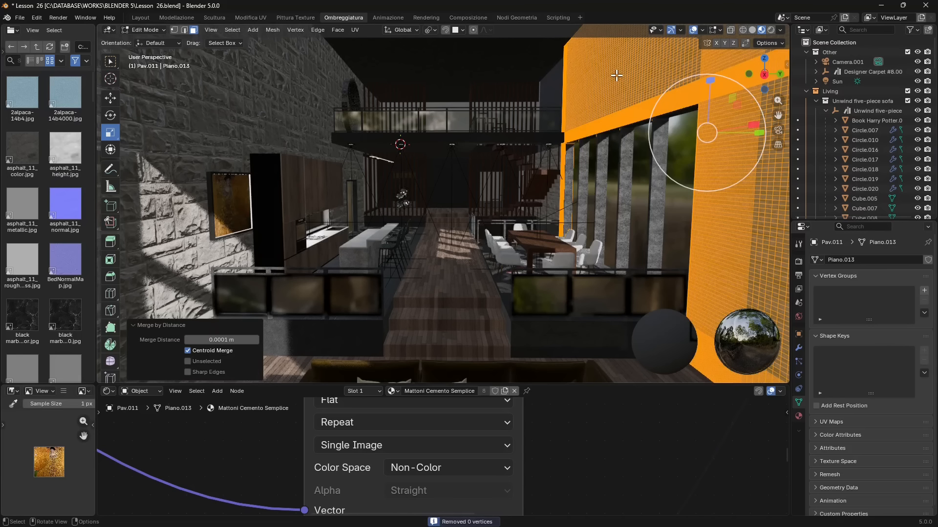
{"action": "key", "text": "ctrl"}
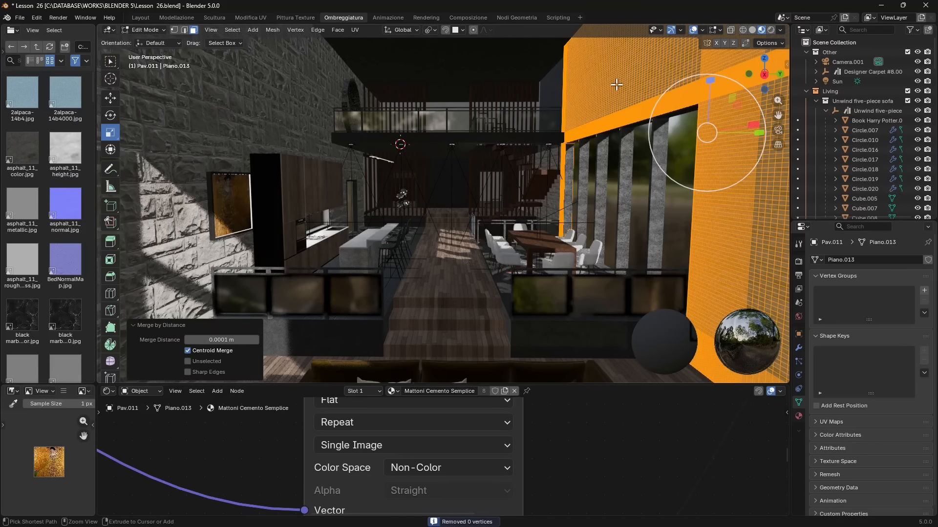
{"action": "key", "text": "ctrl+z"}
Return to Object Mode and switch the viewport to rendered shading.
{"action": "right_click", "coordinate": [620, 104]}
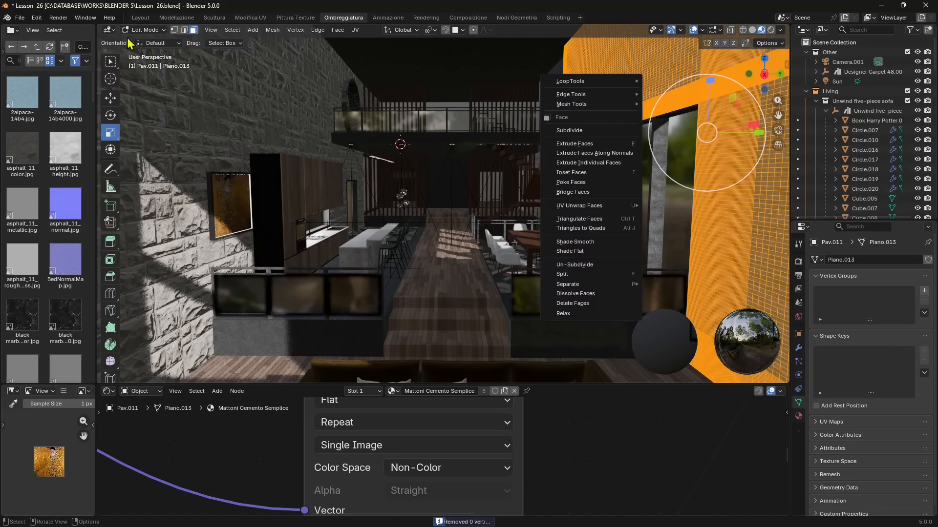
{"action": "left_click", "coordinate": [144, 30]}
{"action": "left_click", "coordinate": [146, 38]}
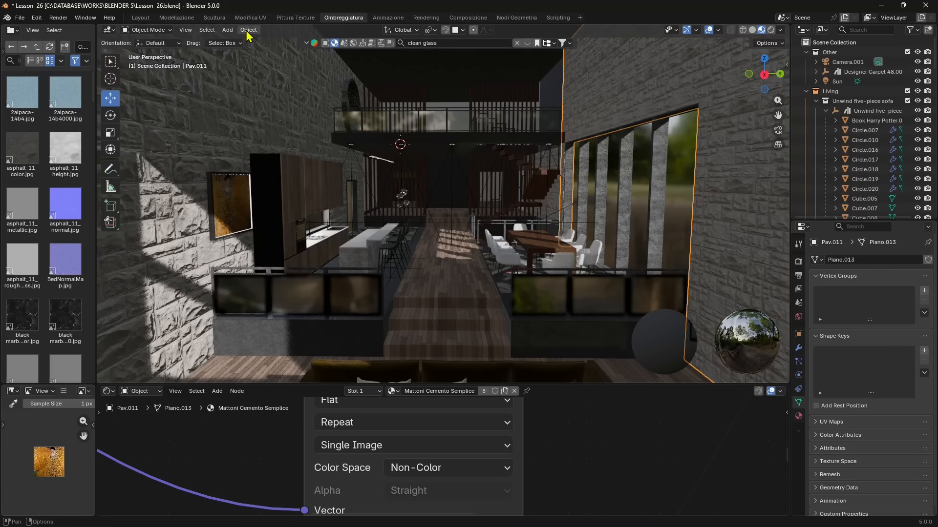
{"action": "left_click", "coordinate": [770, 30]}
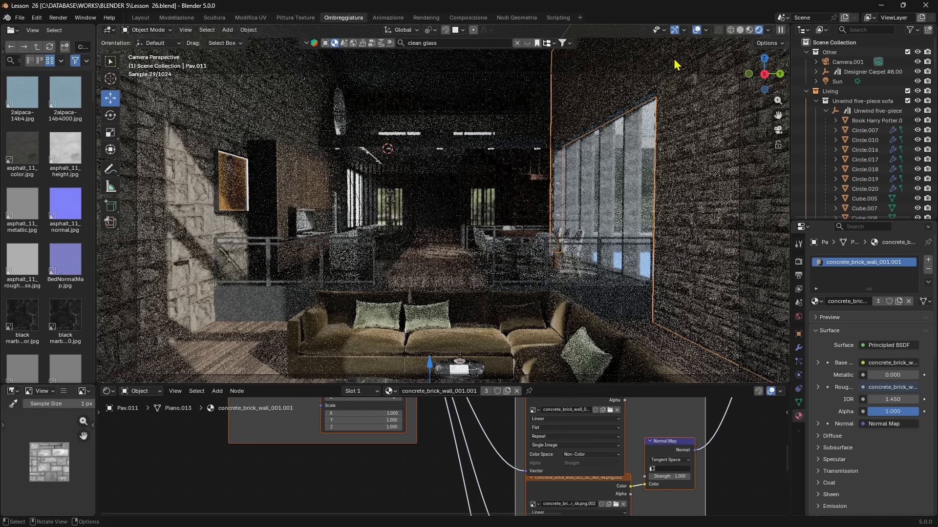
Select the dark cushion on the sofa and switch the viewport to wireframe shading.
{"action": "left_click", "coordinate": [142, 30]}
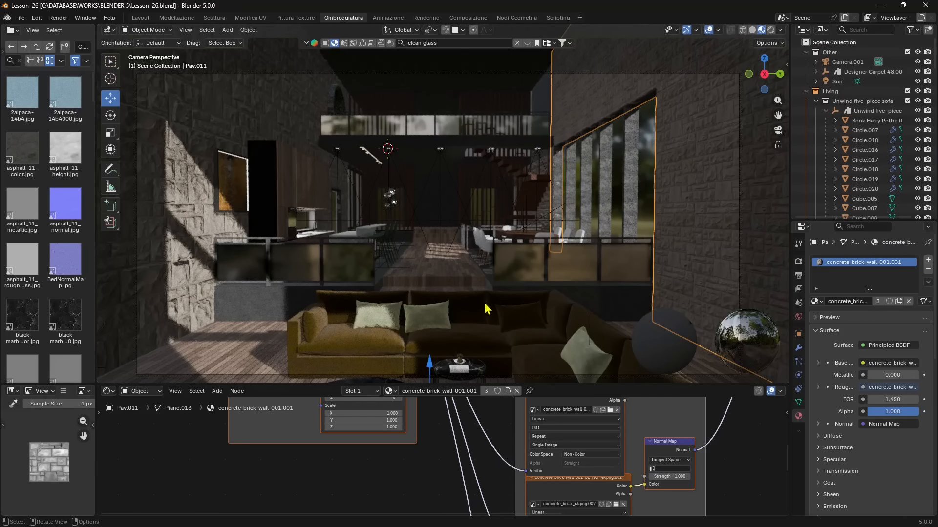
{"action": "left_click", "coordinate": [510, 317]}
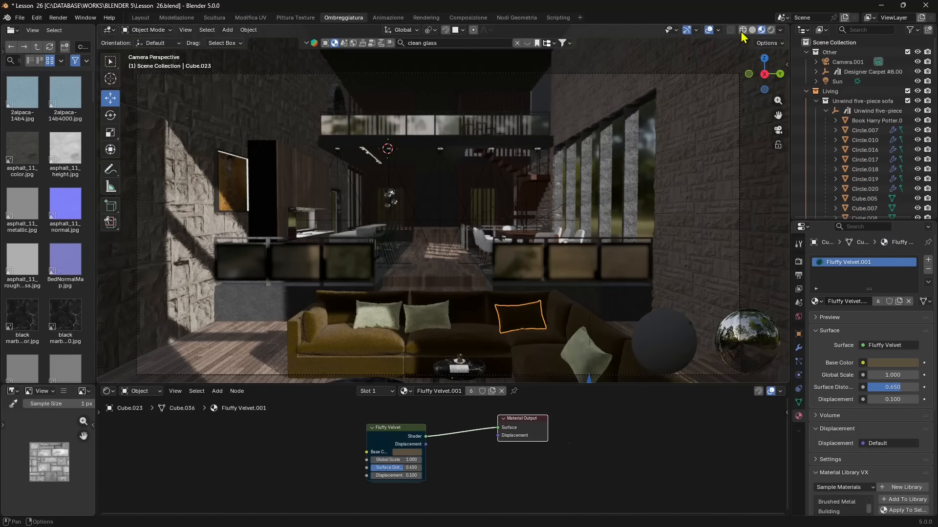
{"action": "left_click", "coordinate": [742, 31]}
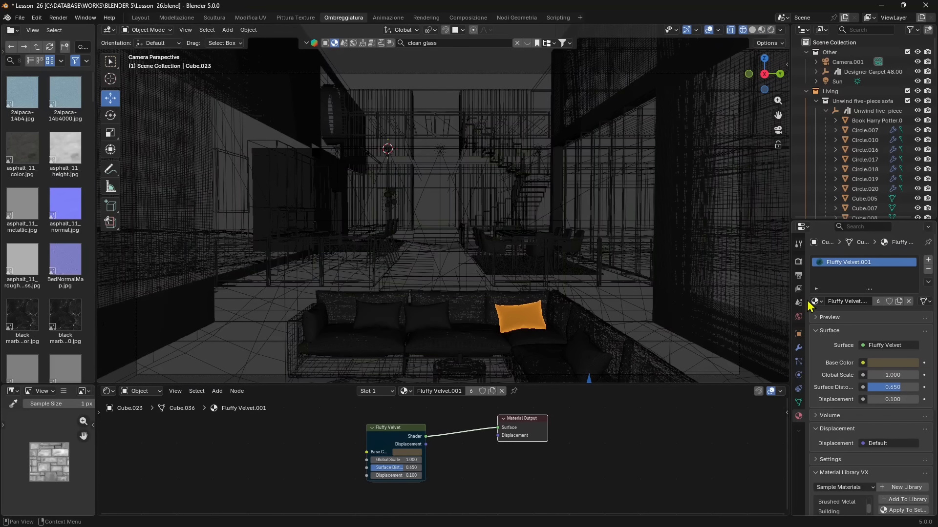
Add a Decimate modifier to the selected cushion with its collapse ratio set to 0.1.
{"action": "left_click", "coordinate": [799, 348]}
{"action": "left_click", "coordinate": [830, 260]}
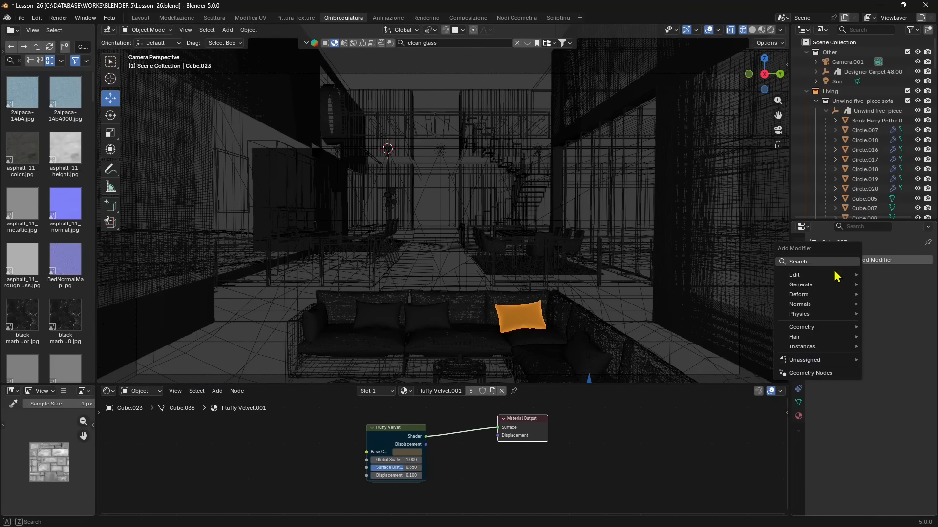
{"action": "left_click", "coordinate": [824, 264]}
{"action": "type", "text": "deci"}
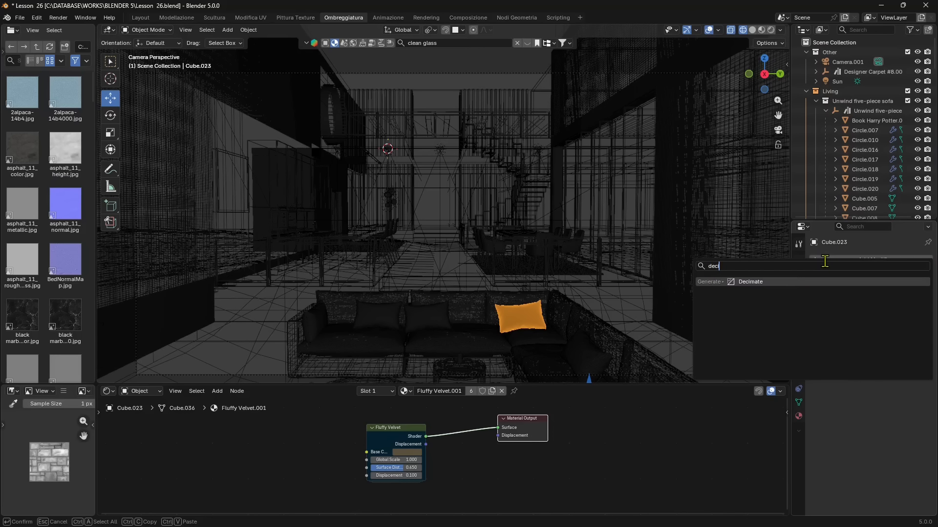
{"action": "left_click", "coordinate": [750, 282]}
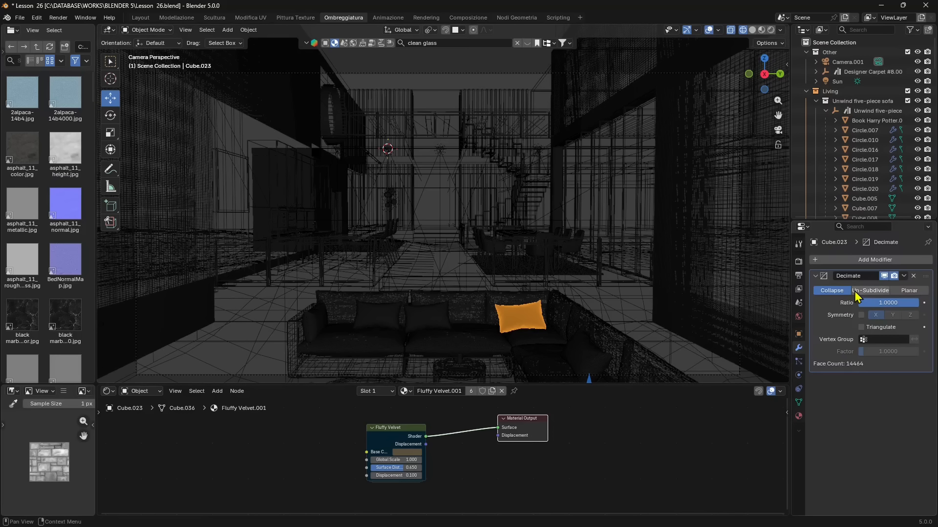
{"action": "left_click_drag", "start_coordinate": [879, 303], "coordinate": [884, 303]}
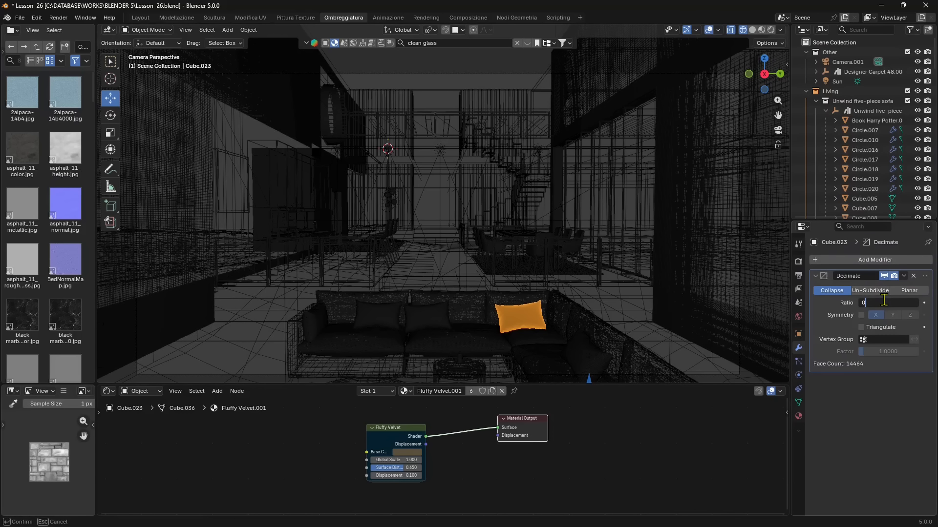
{"action": "type", "text": "0.1"}
{"action": "key", "text": "Return"}
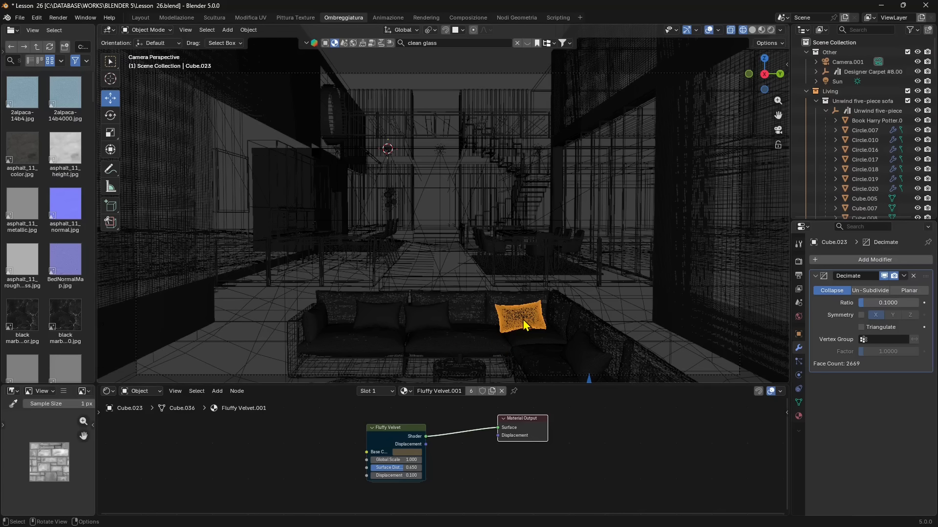
{"action": "left_click", "coordinate": [145, 30]}
{"action": "left_click", "coordinate": [144, 35]}
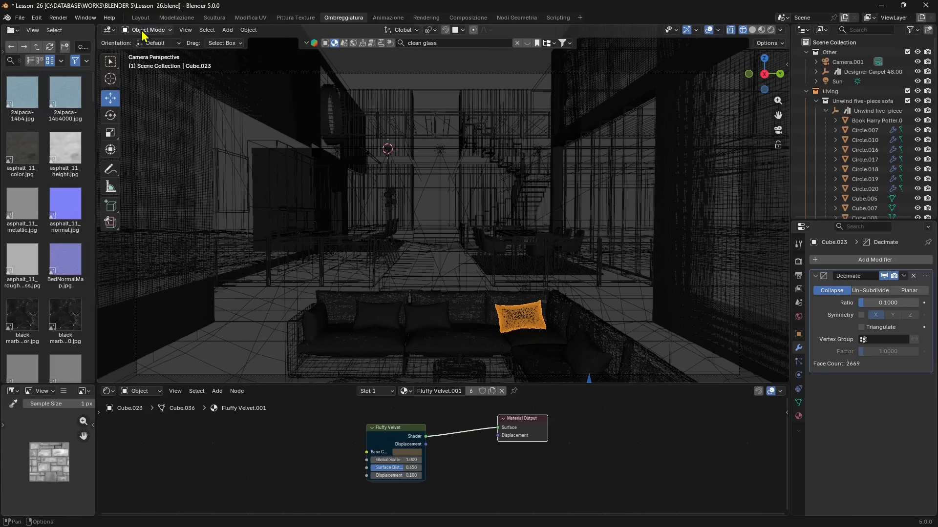
Switch the viewport to solid shading and delete the roof object tetto zona notte above the glazed facade.
{"action": "left_click", "coordinate": [752, 30]}
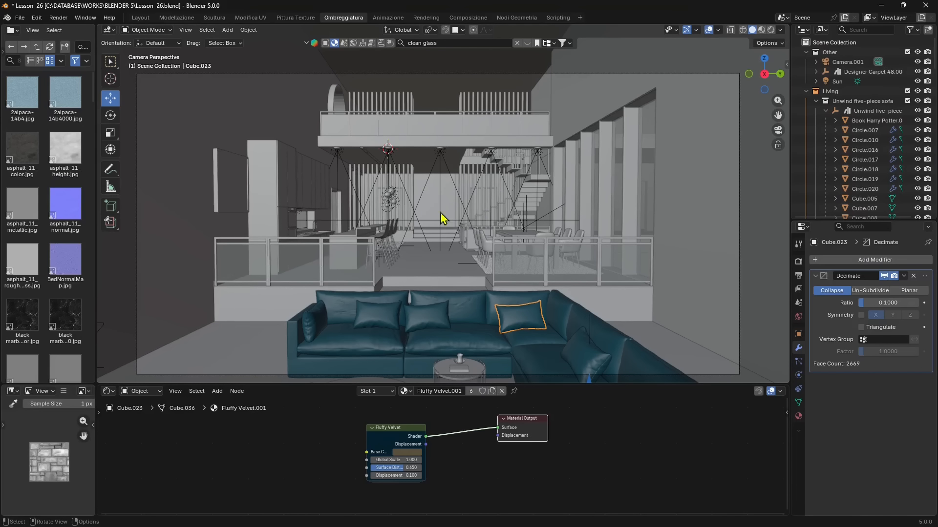
{"action": "middle_click_drag", "start_coordinate": [443, 218], "coordinate": [445, 184]}
{"action": "left_click", "coordinate": [414, 148]}
{"action": "scroll", "coordinate": [394, 202], "scroll_direction": "down", "scroll_amount": 5}
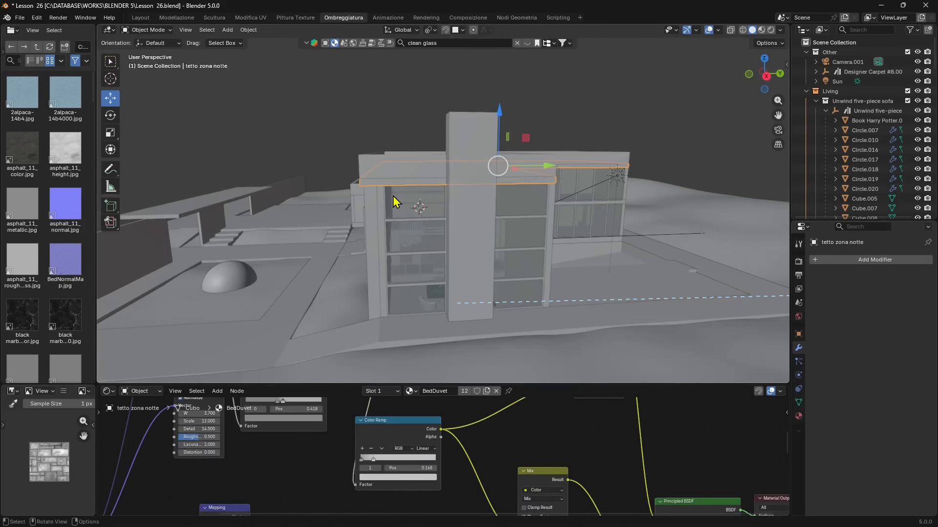
{"action": "scroll", "coordinate": [397, 227], "scroll_direction": "up", "scroll_amount": 3}
{"action": "key", "text": "x"}
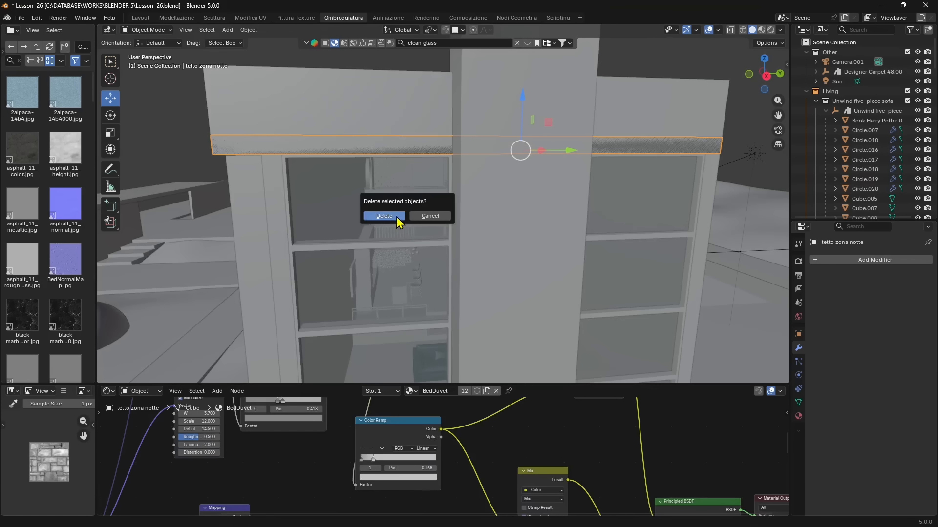
{"action": "left_click", "coordinate": [396, 217]}
Enlarge the Outliner and collapse the Other, Living and Arch collections.
{"action": "scroll", "coordinate": [391, 216], "scroll_direction": "up", "scroll_amount": 5}
{"action": "middle_click_drag", "start_coordinate": [421, 195], "coordinate": [481, 268], "text": "shift"}
{"action": "scroll", "coordinate": [424, 229], "scroll_direction": "up", "scroll_amount": 3}
{"action": "scroll", "coordinate": [439, 259], "scroll_direction": "down", "scroll_amount": 3}
{"action": "scroll", "coordinate": [509, 268], "scroll_direction": "up", "scroll_amount": 3}
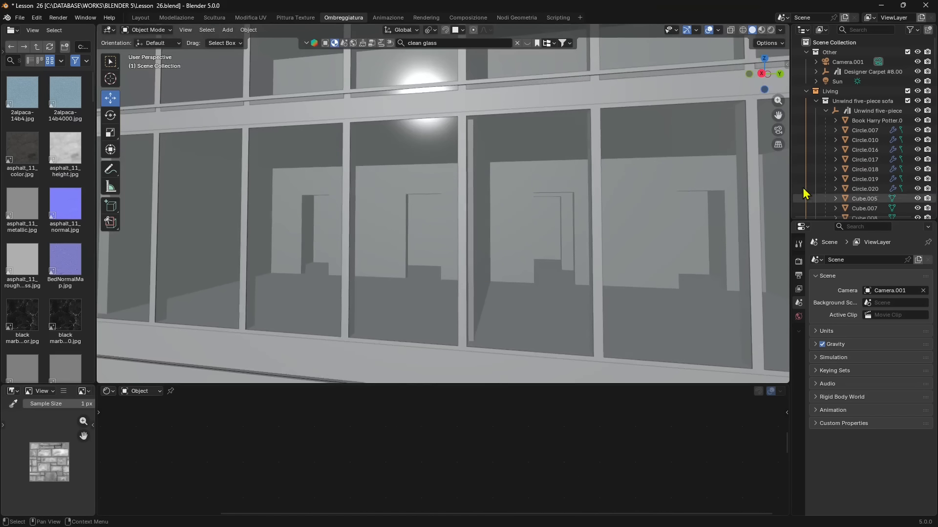
{"action": "left_click_drag", "start_coordinate": [820, 220], "coordinate": [820, 381]}
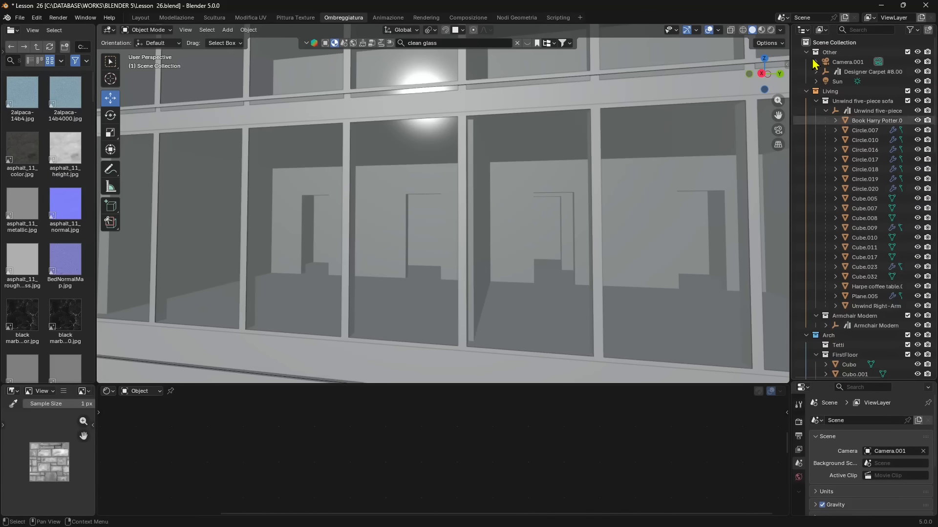
{"action": "left_click", "coordinate": [805, 92]}
{"action": "left_click", "coordinate": [806, 52]}
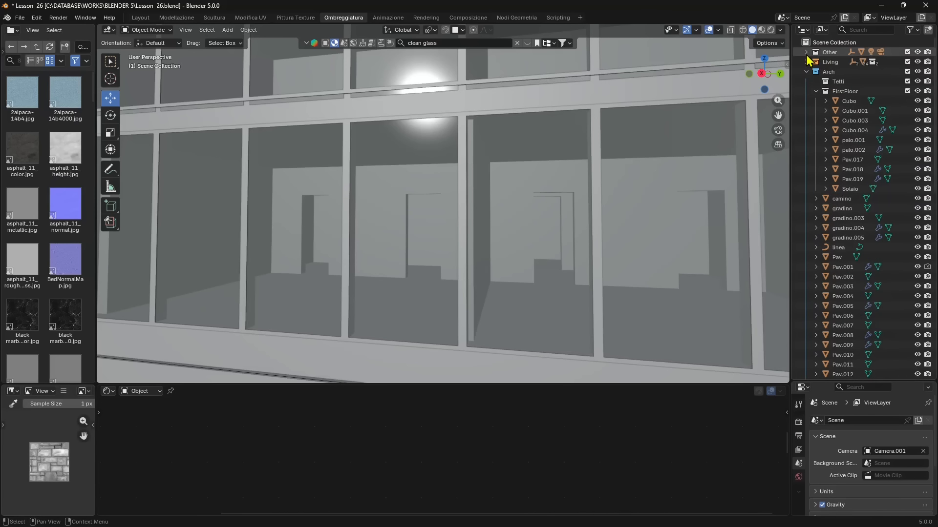
{"action": "left_click", "coordinate": [833, 63]}
{"action": "left_click", "coordinate": [806, 71]}
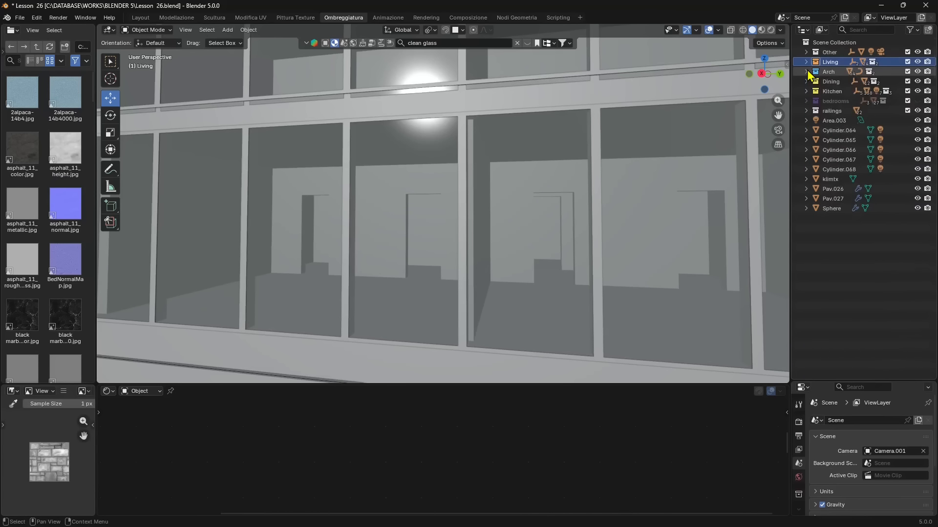
Open the viewport's view settings for the interior view and reduce the clip end distance to 19.9 m.
{"action": "scroll", "coordinate": [415, 236], "scroll_direction": "down", "scroll_amount": 6}
{"action": "middle_click_drag", "start_coordinate": [371, 238], "coordinate": [388, 244]}
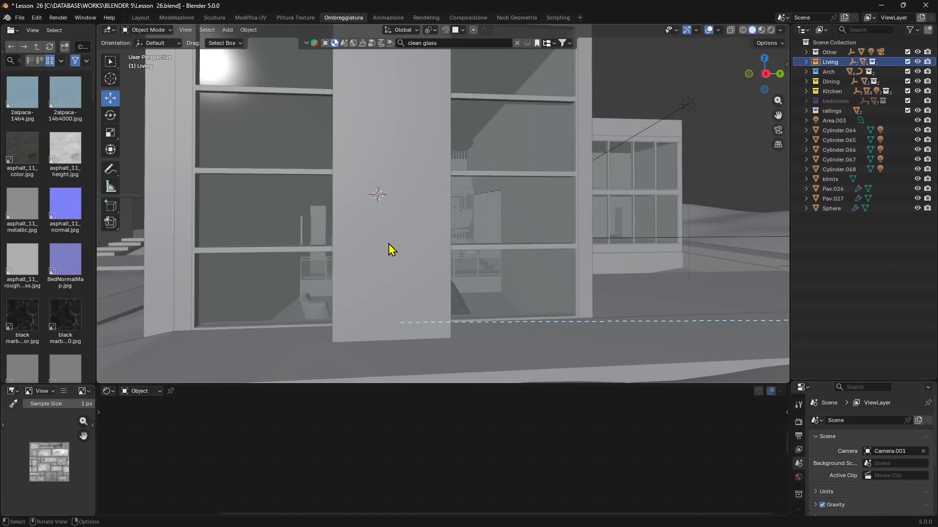
{"action": "middle_click_drag", "start_coordinate": [641, 233], "coordinate": [660, 240], "text": "shift"}
{"action": "scroll", "coordinate": [446, 251], "scroll_direction": "up", "scroll_amount": 2}
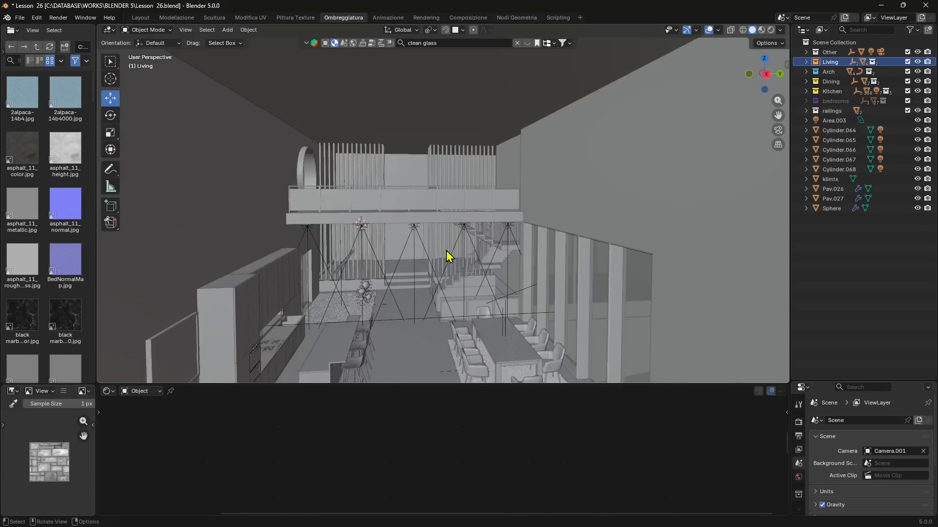
{"action": "middle_click_drag", "start_coordinate": [444, 266], "coordinate": [476, 236], "text": "shift"}
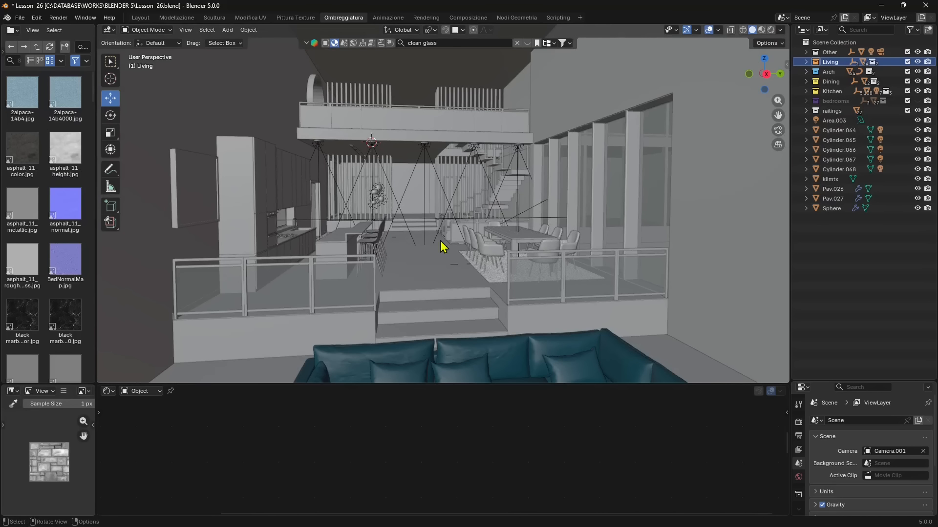
{"action": "left_click", "coordinate": [785, 67]}
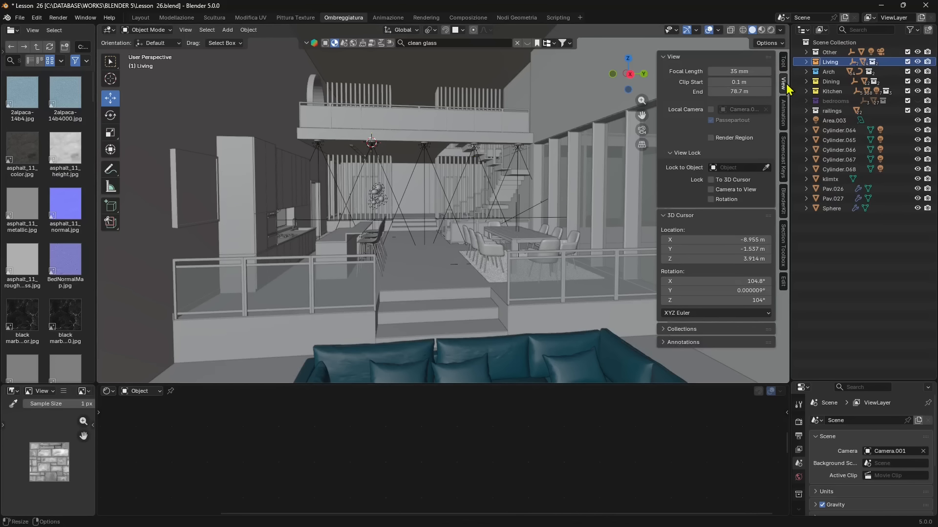
{"action": "left_click", "coordinate": [784, 84]}
{"action": "left_click", "coordinate": [783, 84]}
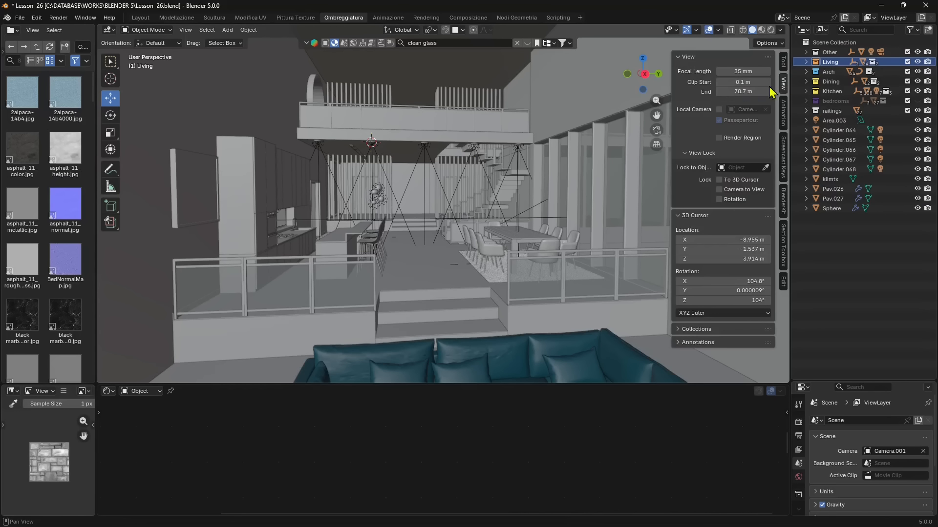
{"action": "mouse_move", "coordinate": [742, 92]}
{"action": "left_mouse_down"}
{"action": "mouse_move", "coordinate": [650, 92]}
{"action": "mouse_move", "coordinate": [750, 92]}
{"action": "left_mouse_up"}
{"action": "left_click", "coordinate": [742, 92]}
{"action": "left_click", "coordinate": [711, 92]}
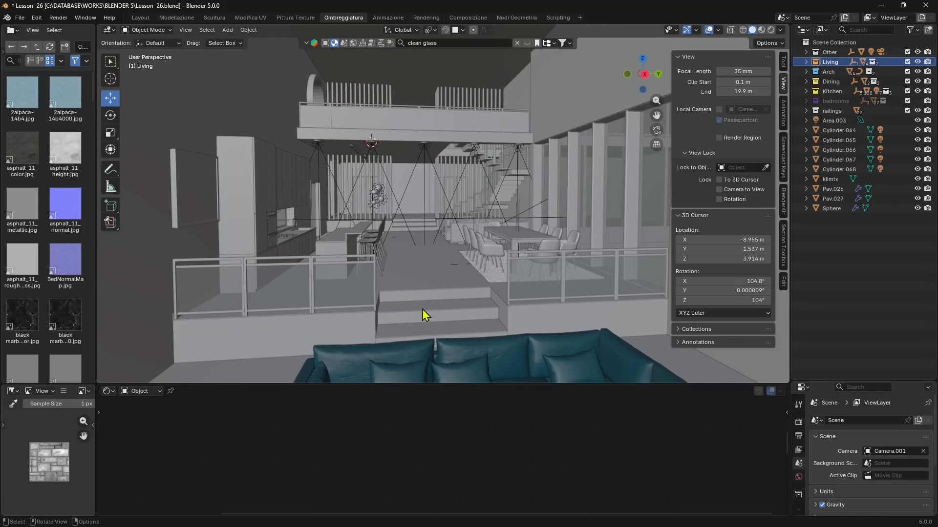
{"action": "middle_click_drag", "start_coordinate": [445, 251], "coordinate": [770, 186], "text": "shift"}
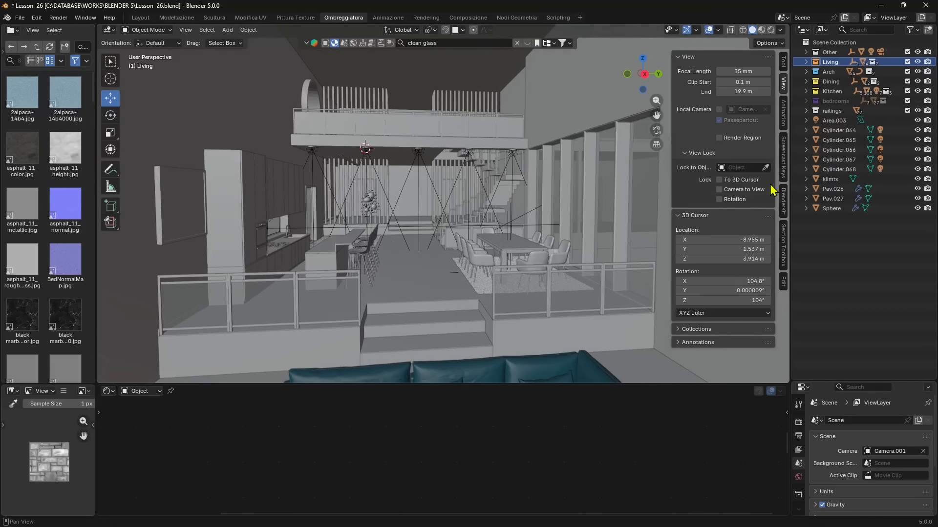
Set the viewport's clip end distance to 25 m and its clip start distance to 0.1 m.
{"action": "left_click", "coordinate": [746, 94]}
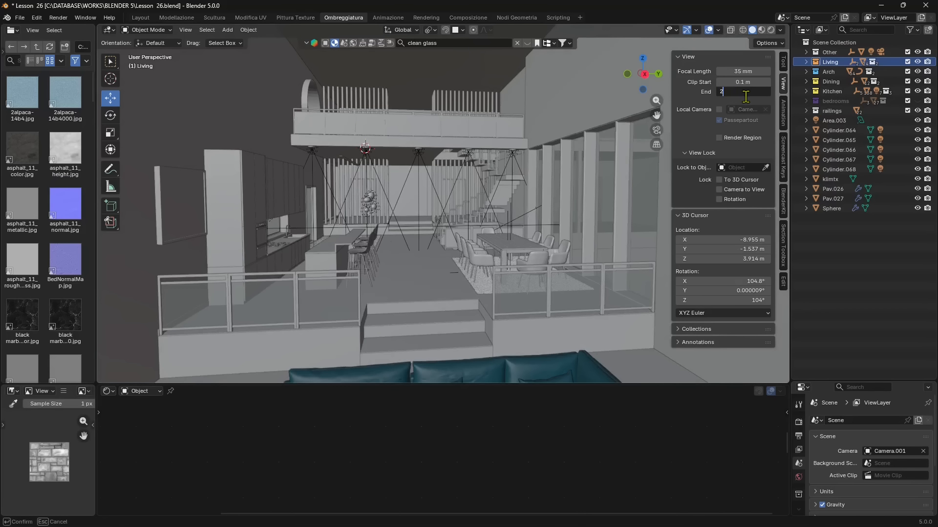
{"action": "key", "text": "Return"}
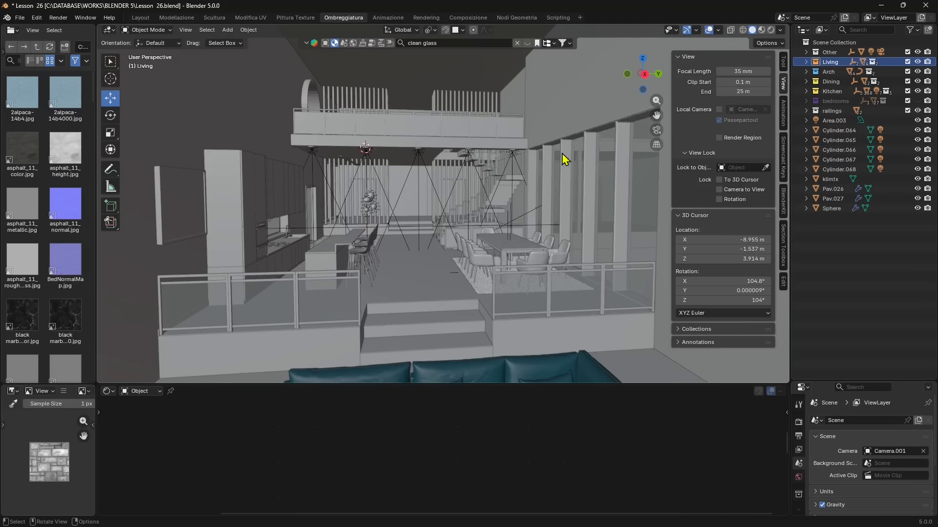
{"action": "mouse_move", "coordinate": [740, 82]}
{"action": "left_mouse_down"}
{"action": "mouse_move", "coordinate": [847, 82]}
{"action": "mouse_move", "coordinate": [740, 80]}
{"action": "left_mouse_up"}
{"action": "left_click", "coordinate": [740, 82]}
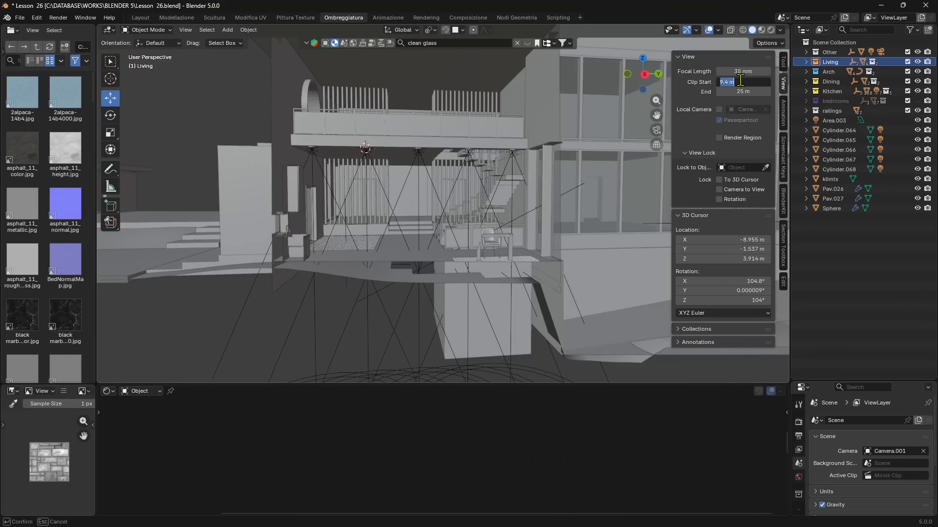
{"action": "type", "text": "0.1"}
{"action": "key", "text": "Return"}
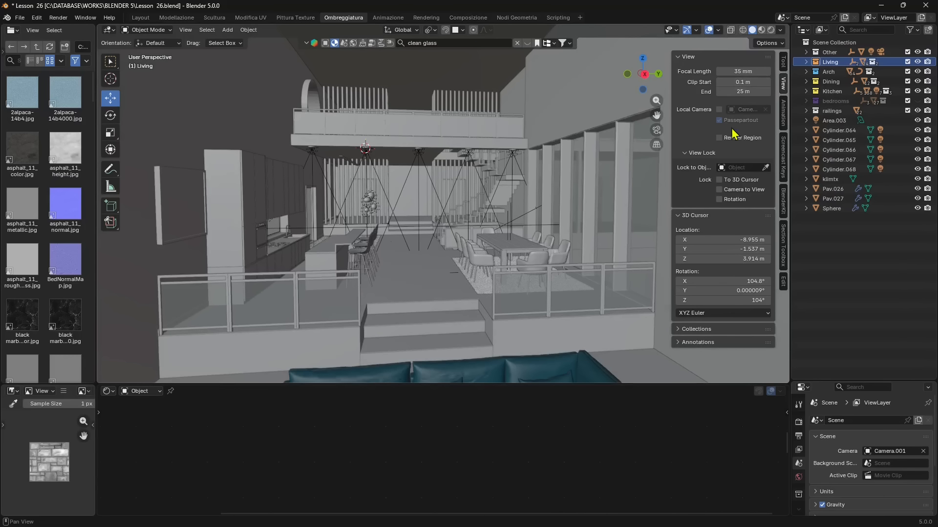
Select Camera.001 in the Other collection, enlarge the Properties editor and look through the camera.
{"action": "left_click", "coordinate": [881, 52]}
{"action": "left_click_drag", "start_coordinate": [814, 377], "coordinate": [814, 235]}
{"action": "left_click", "coordinate": [656, 130]}
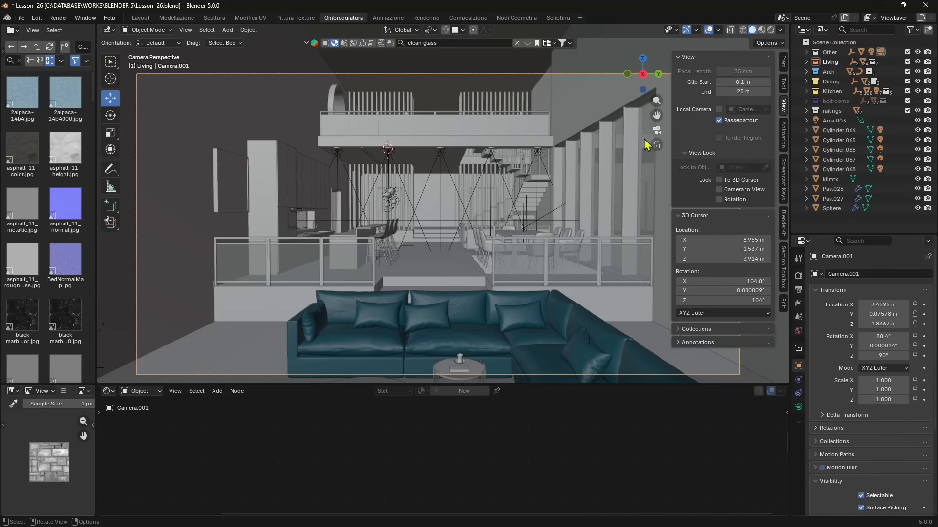
{"action": "scroll", "coordinate": [859, 414], "scroll_direction": "down", "scroll_amount": 1}
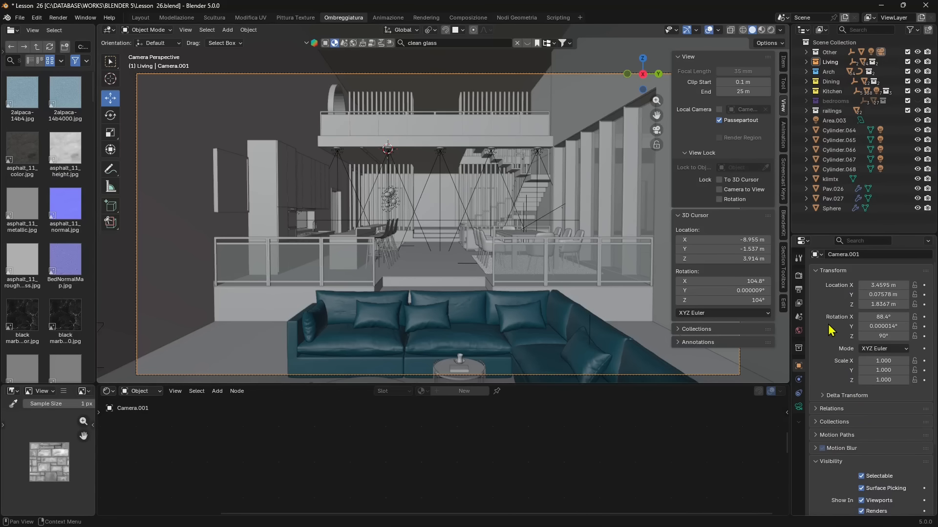
Open the camera's data settings and examine its focal length, clipping distances, sensor options and depth of field.
{"action": "left_click", "coordinate": [799, 406]}
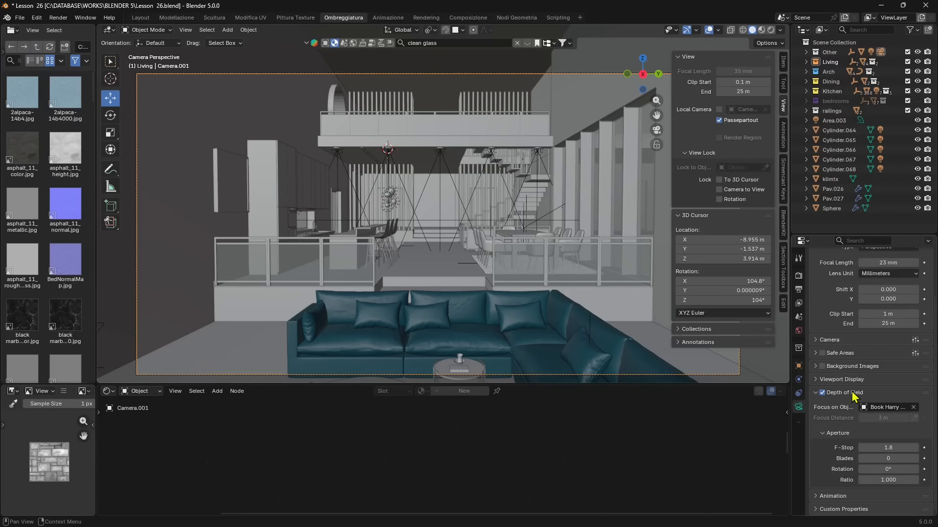
{"action": "scroll", "coordinate": [855, 427], "scroll_direction": "up", "scroll_amount": 3}
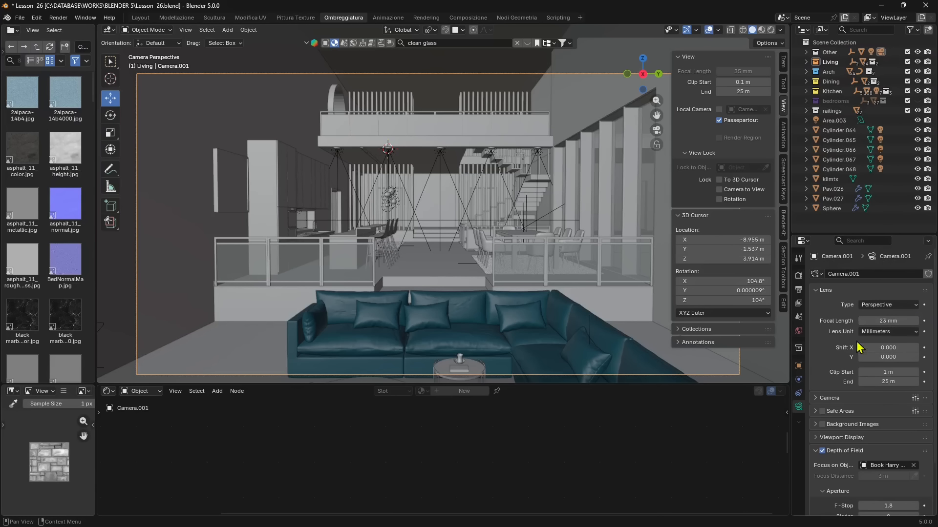
{"action": "mouse_move", "coordinate": [882, 321]}
{"action": "left_mouse_down"}
{"action": "mouse_move", "coordinate": [830, 321]}
{"action": "mouse_move", "coordinate": [886, 321]}
{"action": "left_mouse_up"}
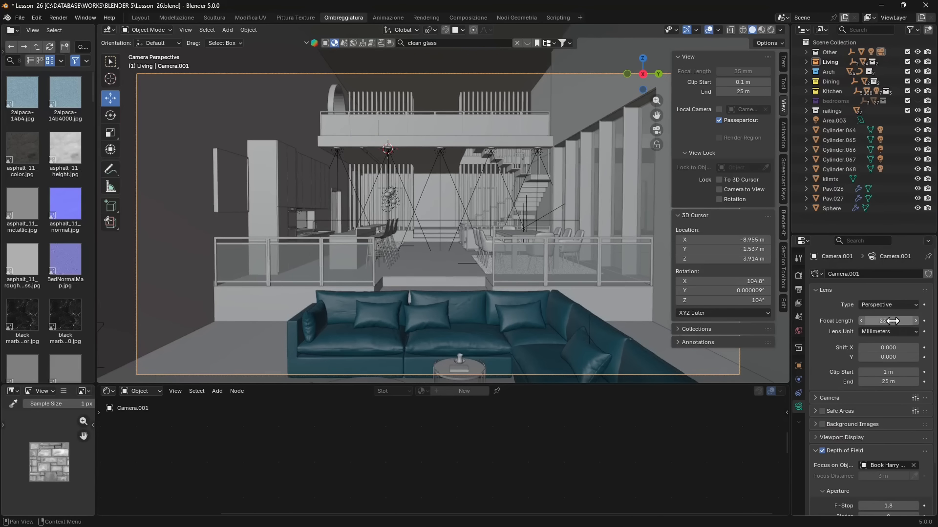
{"action": "scroll", "coordinate": [848, 374], "scroll_direction": "down", "scroll_amount": 1}
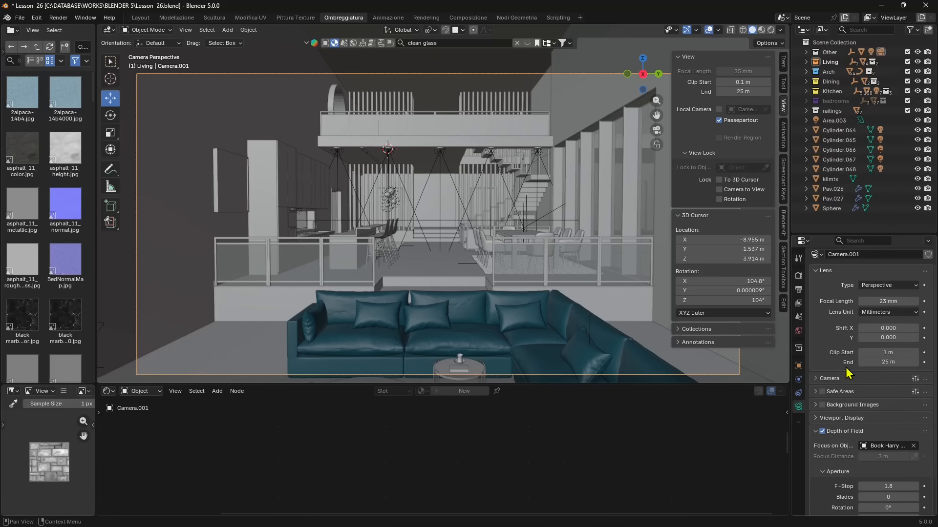
{"action": "scroll", "coordinate": [882, 379], "scroll_direction": "down", "scroll_amount": 1}
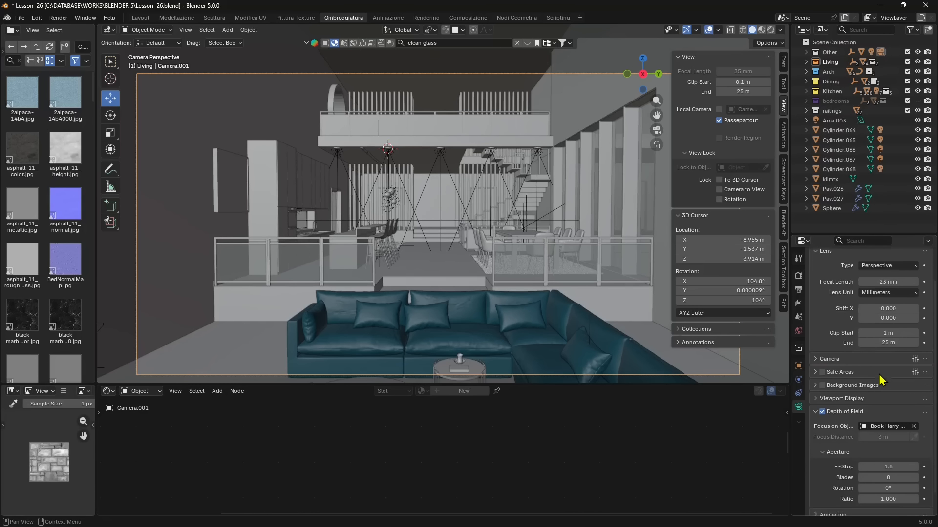
{"action": "scroll", "coordinate": [881, 380], "scroll_direction": "up", "scroll_amount": 2}
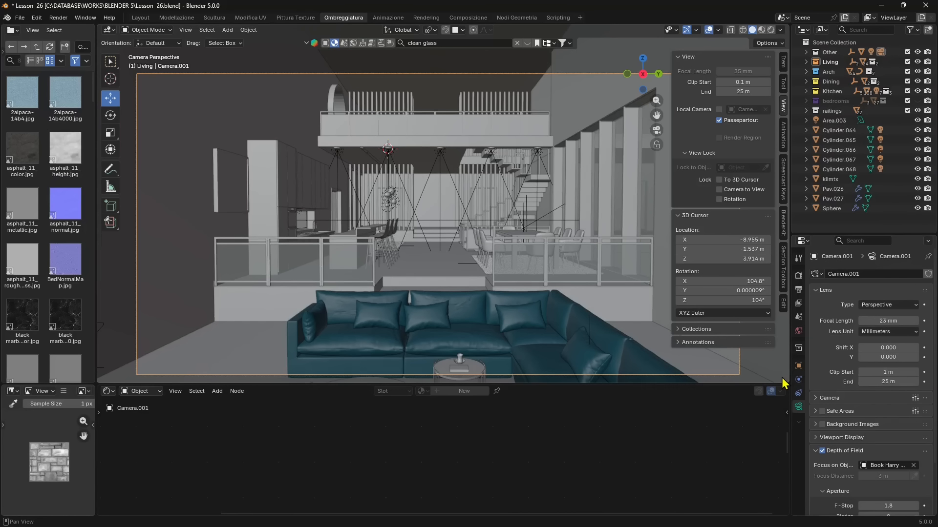
{"action": "scroll", "coordinate": [862, 425], "scroll_direction": "down", "scroll_amount": 2}
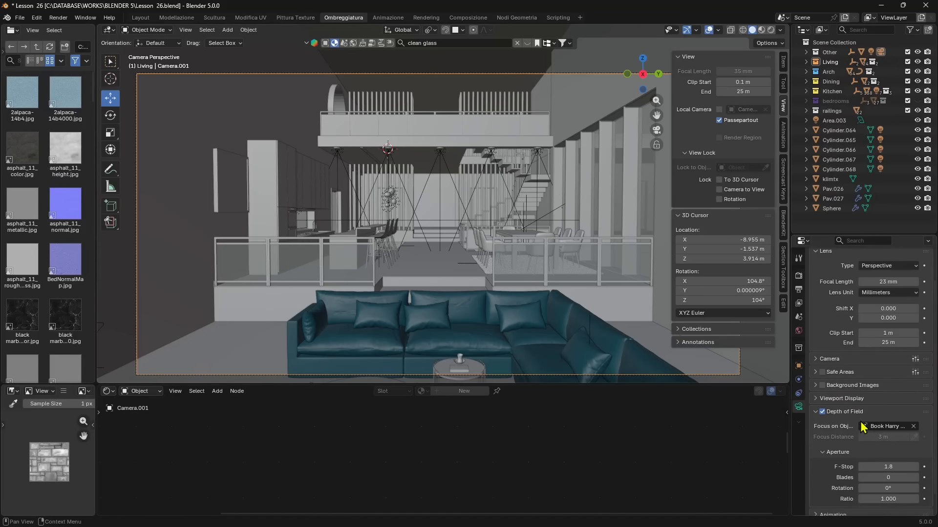
{"action": "left_click", "coordinate": [831, 360]}
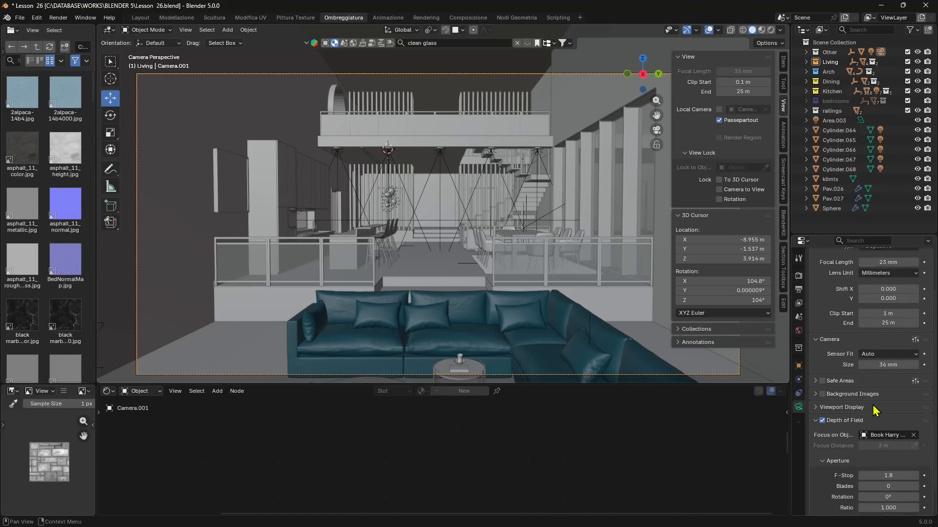
{"action": "scroll", "coordinate": [856, 415], "scroll_direction": "down", "scroll_amount": 2}
{"action": "scroll", "coordinate": [859, 440], "scroll_direction": "down", "scroll_amount": 1}
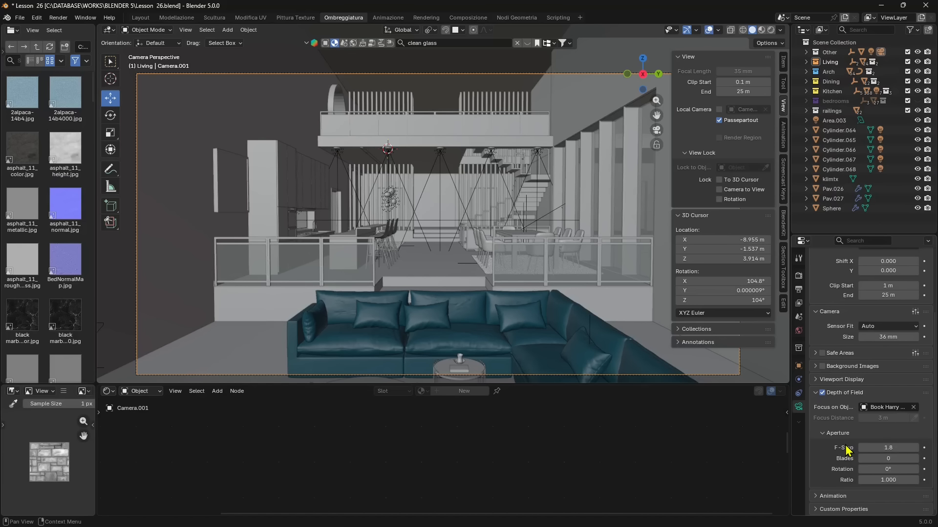
Set the camera's depth of field F-Stop to 1.0.
{"action": "left_click_drag", "start_coordinate": [881, 447], "coordinate": [918, 447]}
{"action": "left_click", "coordinate": [872, 448]}
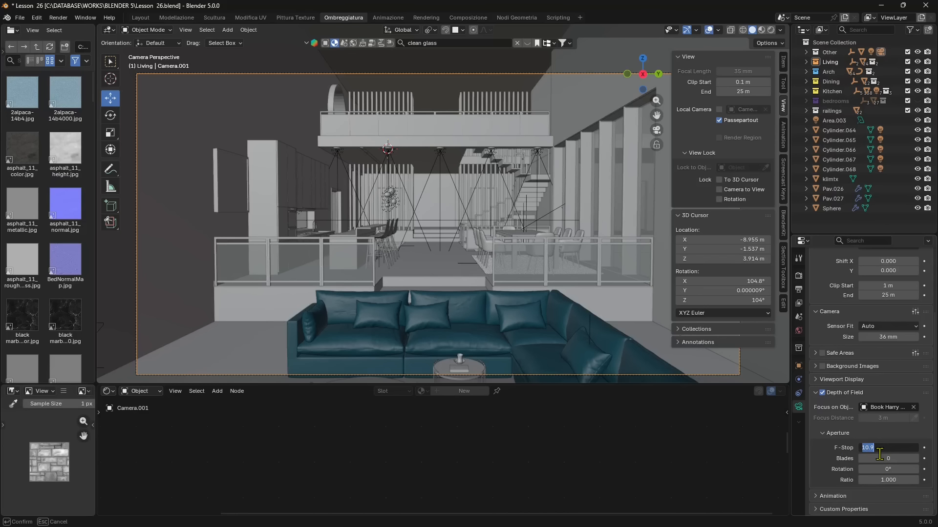
{"action": "key", "text": "Return"}
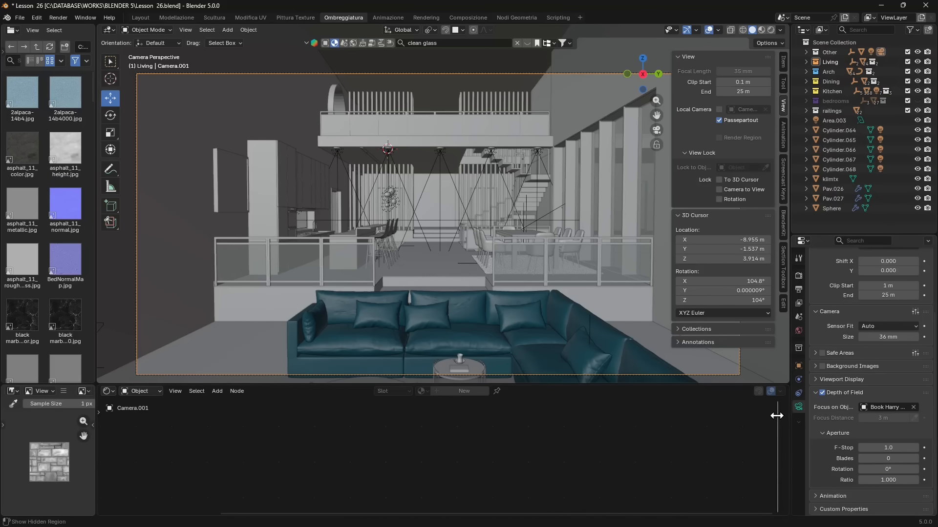
Widen the Properties editor, clear the camera's focus object and set the focus distance to 4 m.
{"action": "left_click_drag", "start_coordinate": [790, 372], "coordinate": [740, 375]}
{"action": "left_click", "coordinate": [912, 407]}
{"action": "double_click", "coordinate": [857, 419]}
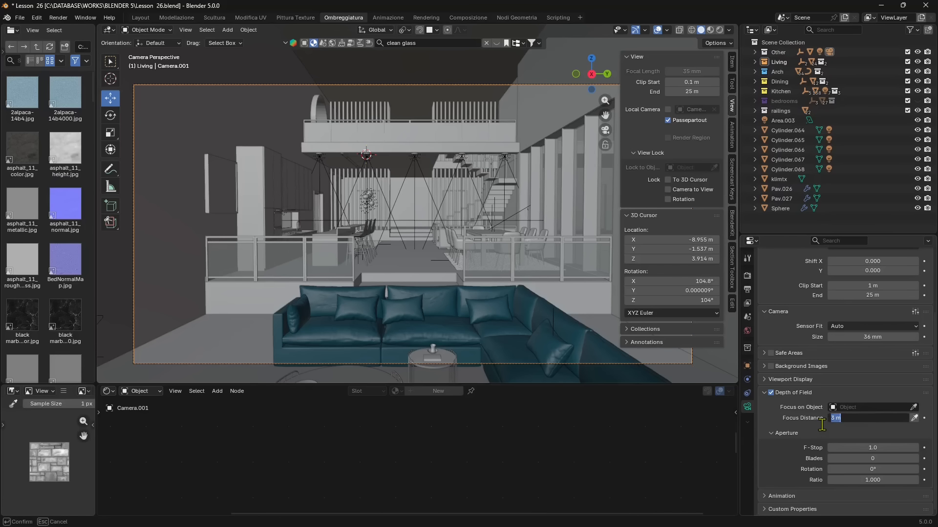
{"action": "type", "text": "4"}
{"action": "key", "text": "Return"}
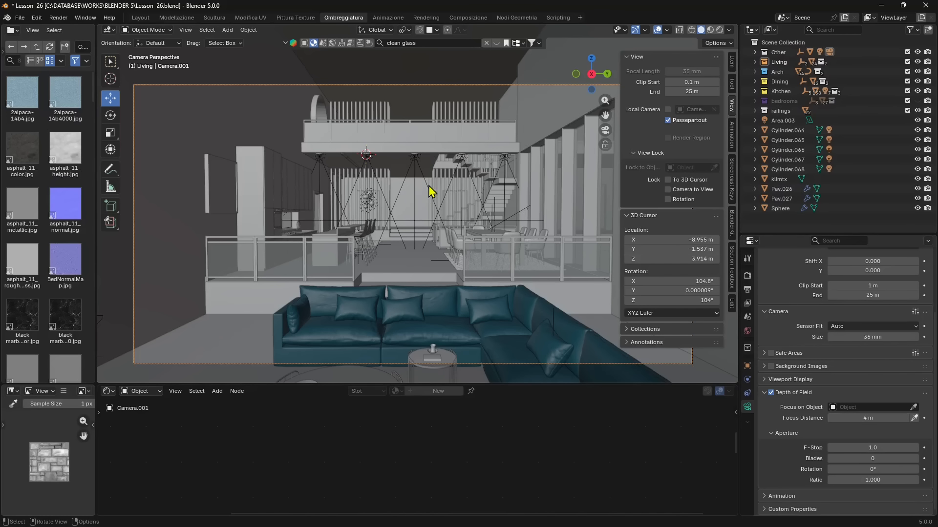
Sample the sofa Cube.017 in the viewport as the camera's depth of field focus object.
{"action": "left_click", "coordinate": [914, 418]}
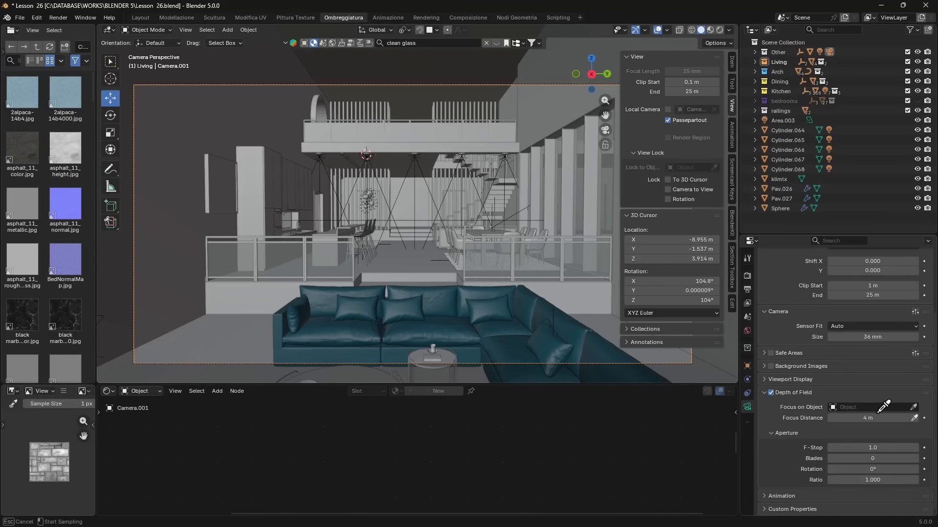
{"action": "left_click", "coordinate": [417, 308]}
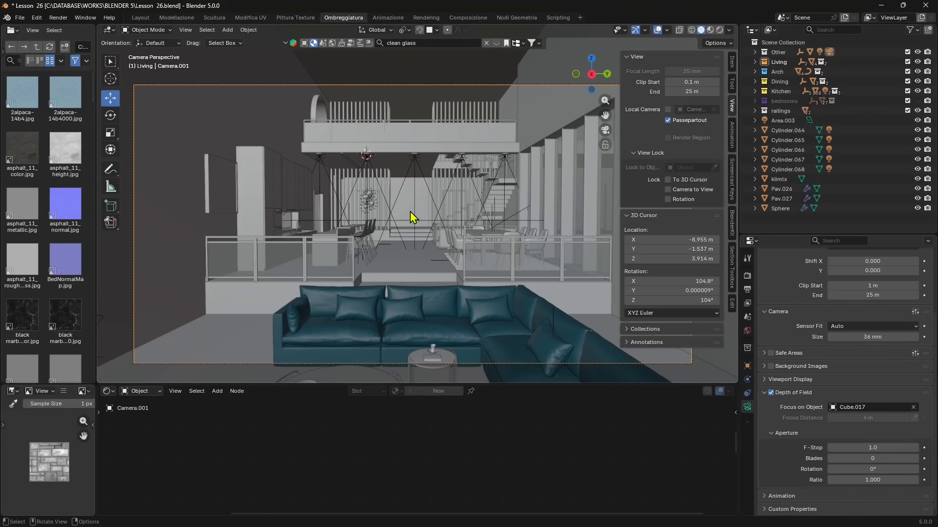
{"action": "scroll", "coordinate": [845, 372], "scroll_direction": "up", "scroll_amount": 4}
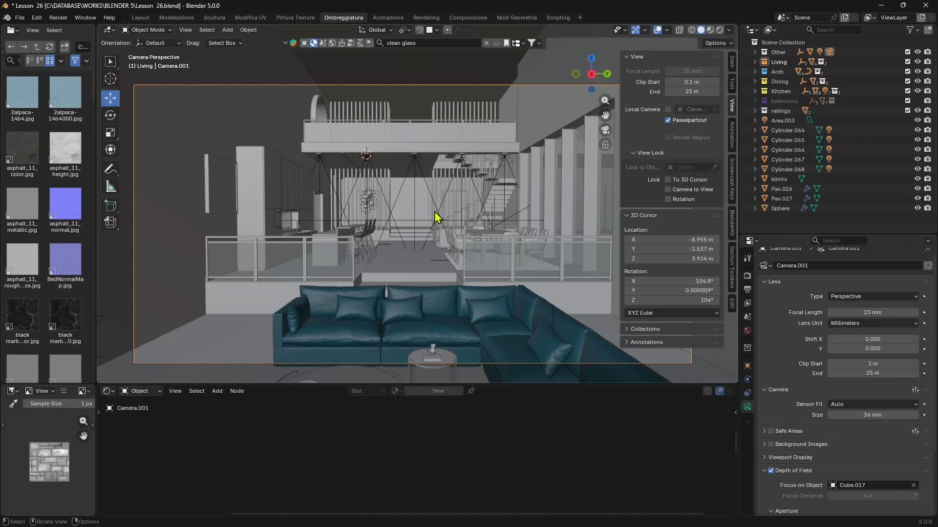
{"action": "scroll", "coordinate": [874, 367], "scroll_direction": "up", "scroll_amount": 1}
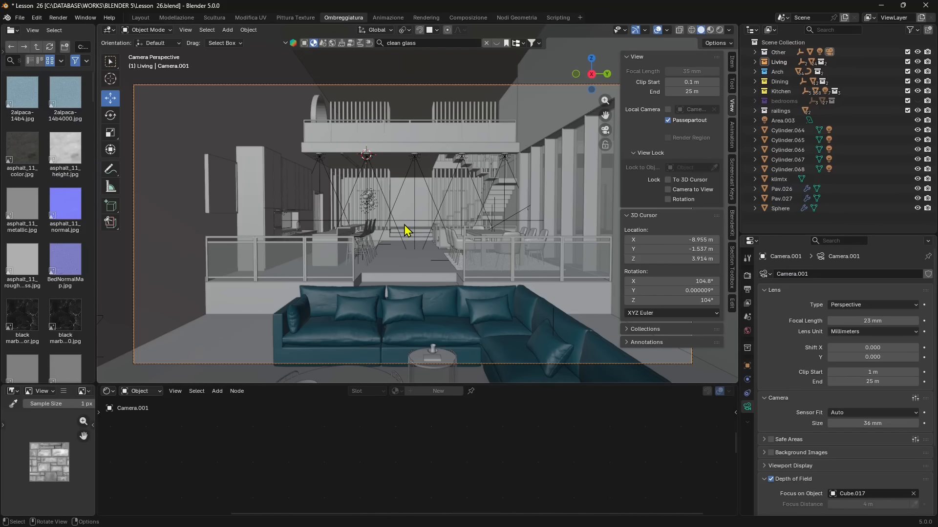
Open the scene's output format settings and inspect the horizontal and vertical render resolution.
{"action": "left_click", "coordinate": [747, 290]}
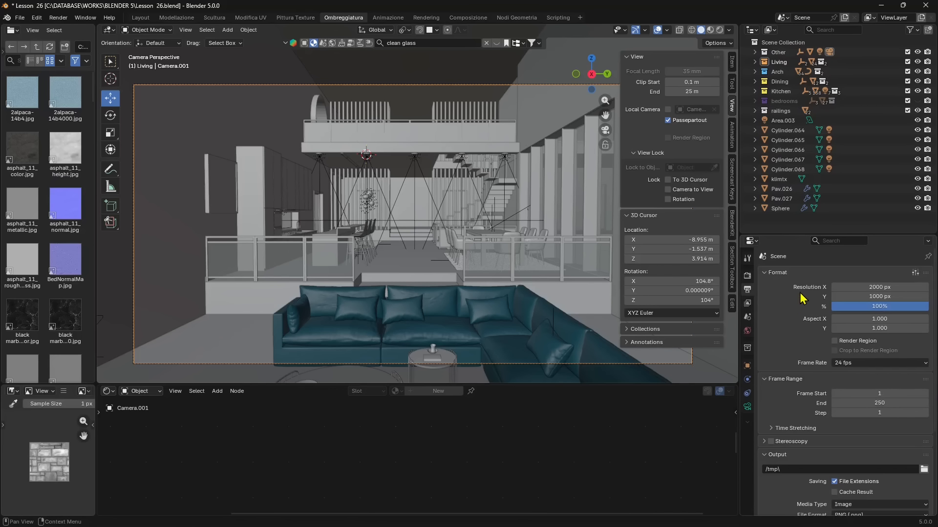
{"action": "left_click", "coordinate": [854, 288]}
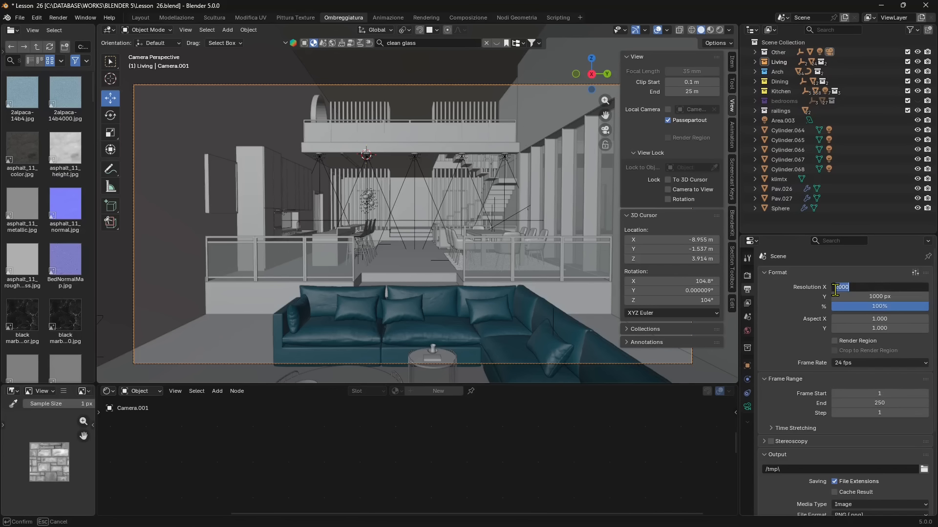
{"action": "key", "text": "Return"}
{"action": "mouse_move", "coordinate": [879, 297]}
{"action": "left_mouse_down"}
{"action": "mouse_move", "coordinate": [832, 297]}
{"action": "mouse_move", "coordinate": [891, 297]}
{"action": "mouse_move", "coordinate": [872, 296]}
{"action": "mouse_move", "coordinate": [880, 287]}
{"action": "mouse_move", "coordinate": [872, 287]}
{"action": "left_mouse_up"}
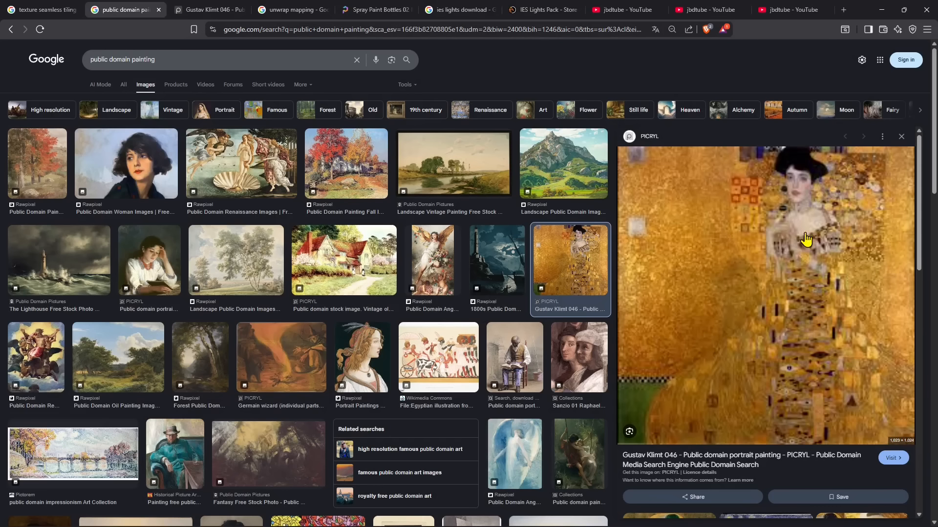
View the Gustav Klimt 046 page on Picryl and the jbdtube searches for Substance 3D, architecture and 3D character design.
{"action": "left_click", "coordinate": [203, 14]}
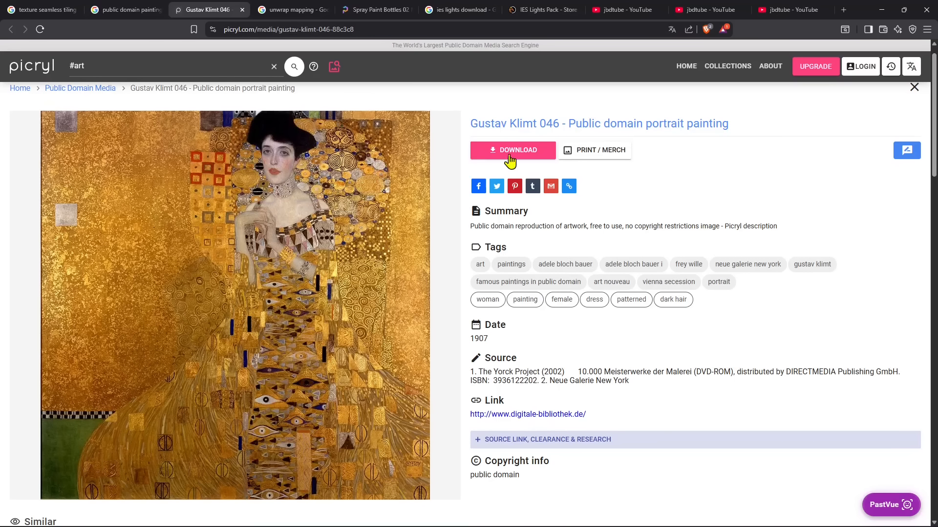
{"action": "left_click", "coordinate": [614, 8]}
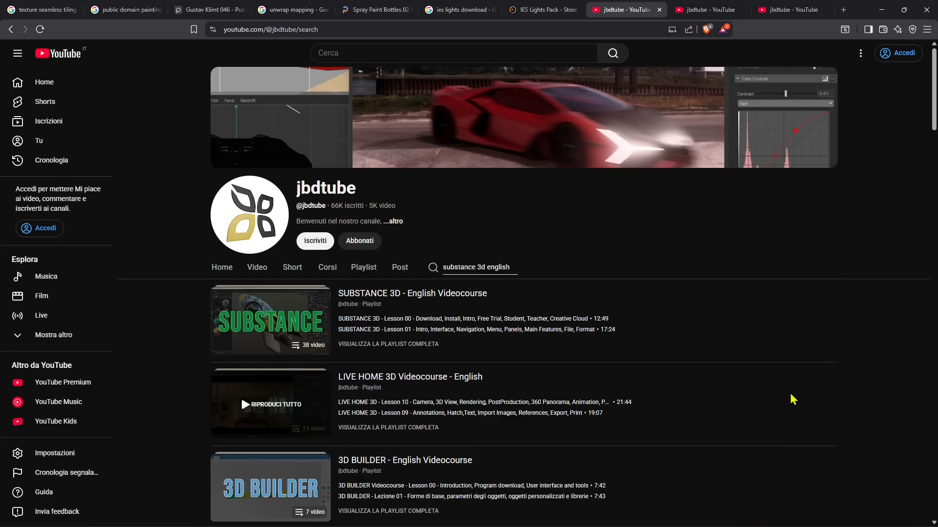
{"action": "left_click", "coordinate": [713, 11]}
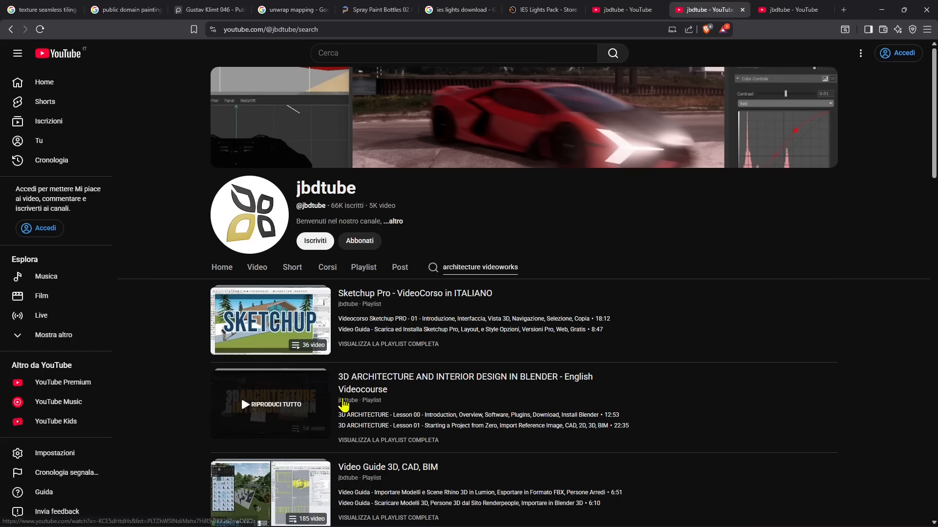
{"action": "left_click", "coordinate": [775, 13]}
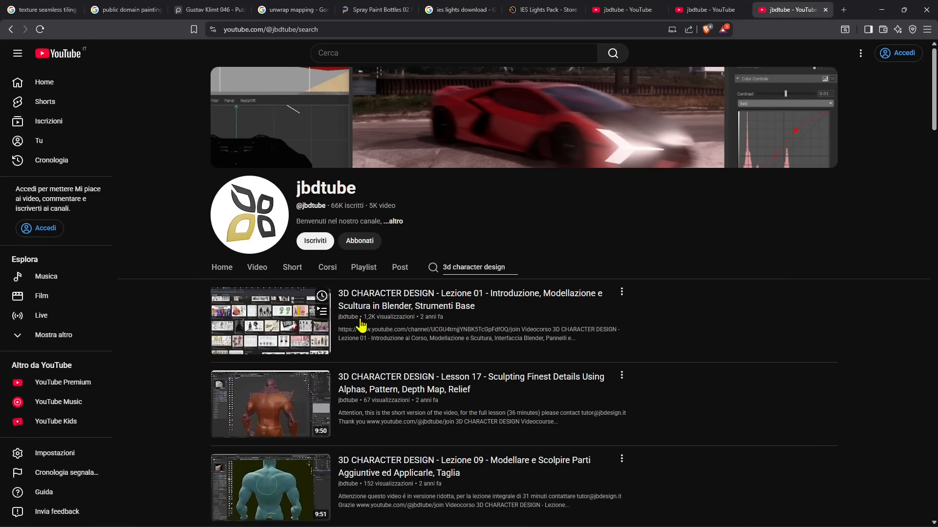
Search the jbdtube channel for "3d character design english", browse the results and return to the previous search.
{"action": "left_click", "coordinate": [510, 269]}
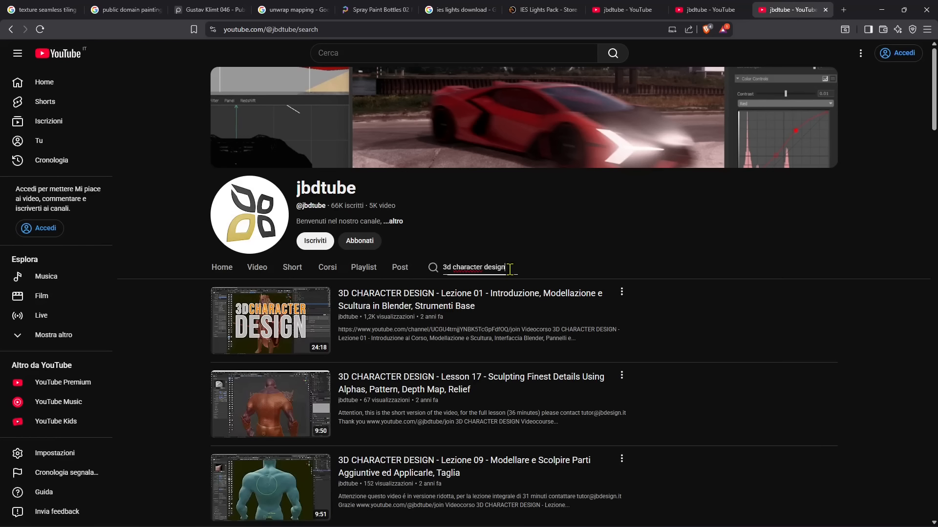
{"action": "type", "text": "english"}
{"action": "key", "text": "Return"}
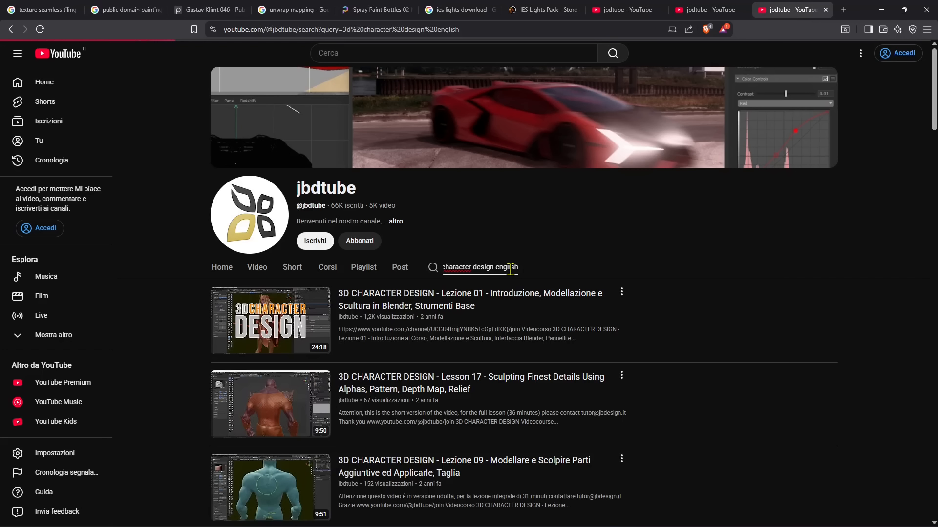
{"action": "scroll", "coordinate": [491, 295], "scroll_direction": "down", "scroll_amount": 3}
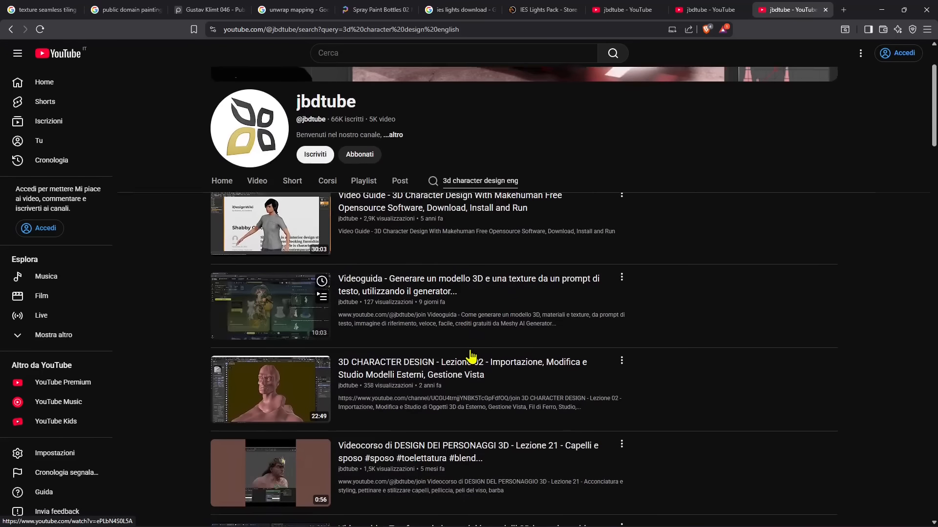
{"action": "scroll", "coordinate": [397, 421], "scroll_direction": "down", "scroll_amount": 1}
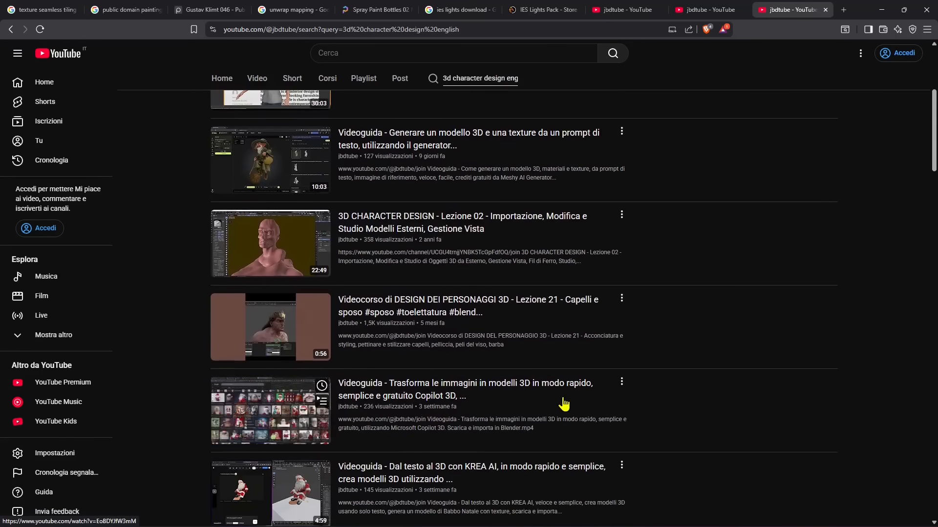
{"action": "scroll", "coordinate": [565, 418], "scroll_direction": "down", "scroll_amount": 3}
{"action": "scroll", "coordinate": [578, 409], "scroll_direction": "up", "scroll_amount": 5}
{"action": "key", "text": "alt+Left"}
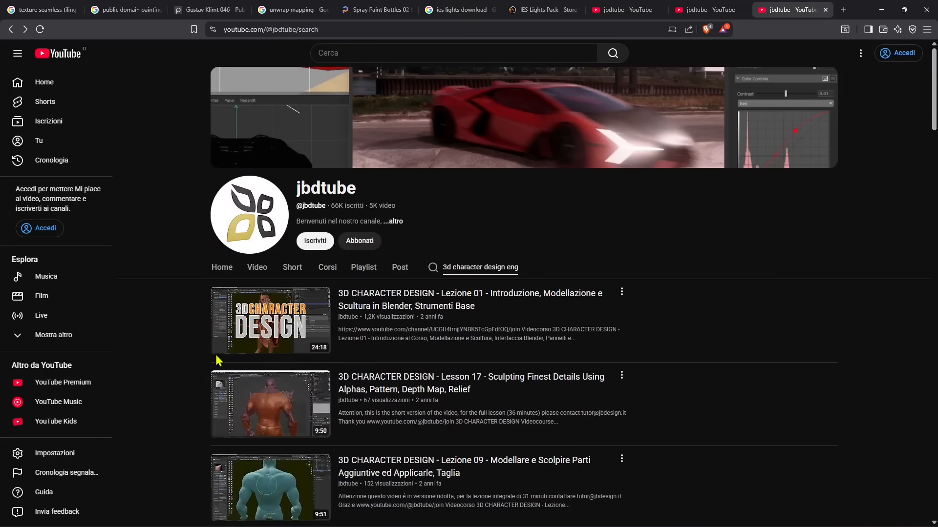
Browse the channel's 3D character design lessons and return to its list of videos.
{"action": "scroll", "coordinate": [307, 432], "scroll_direction": "down", "scroll_amount": 7}
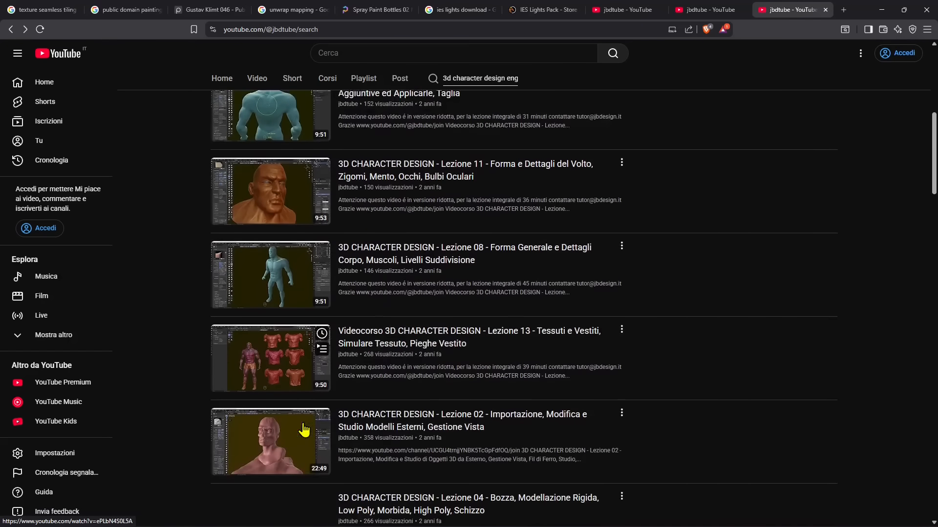
{"action": "scroll", "coordinate": [306, 419], "scroll_direction": "down", "scroll_amount": 3}
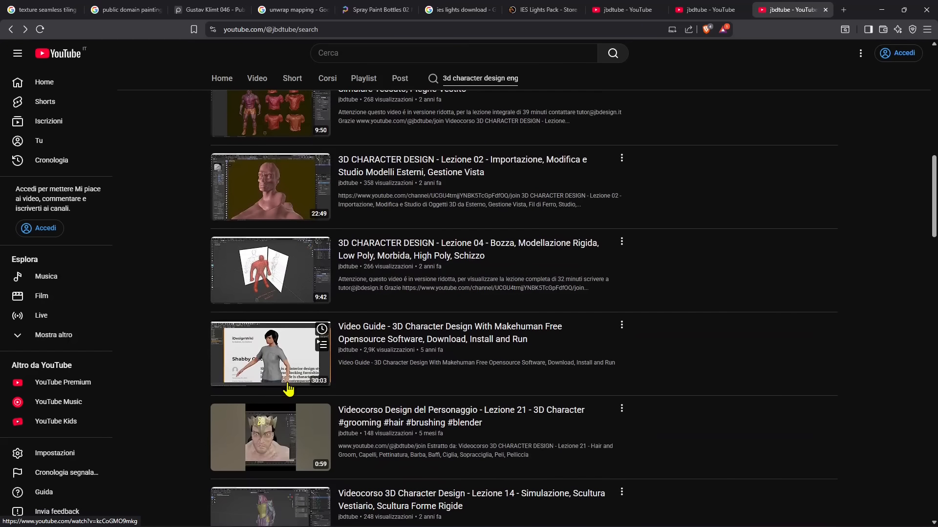
{"action": "scroll", "coordinate": [332, 421], "scroll_direction": "down", "scroll_amount": 1}
{"action": "scroll", "coordinate": [347, 425], "scroll_direction": "down", "scroll_amount": 5}
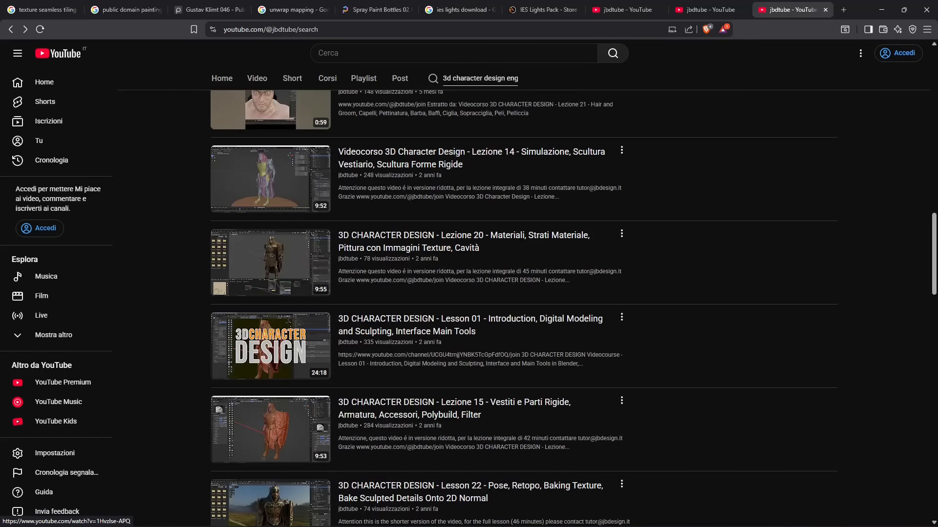
{"action": "key", "text": "alt+Left"}
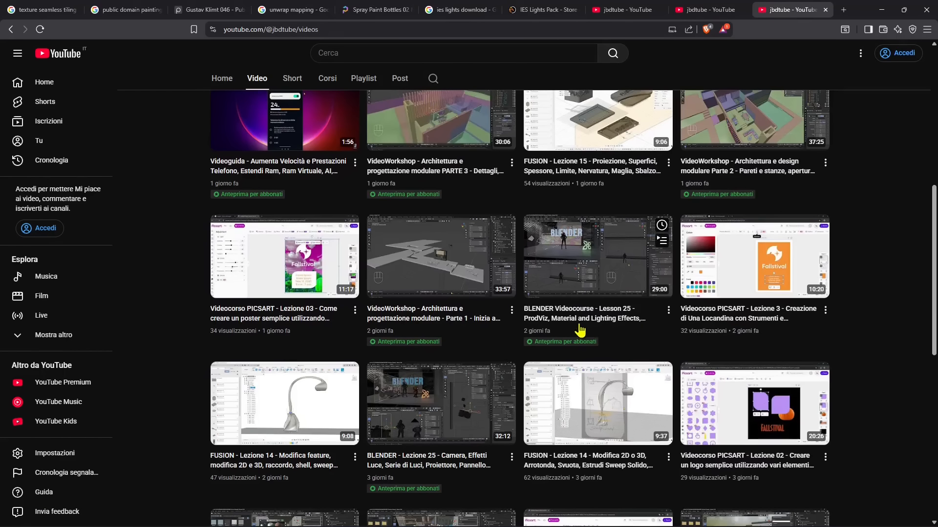